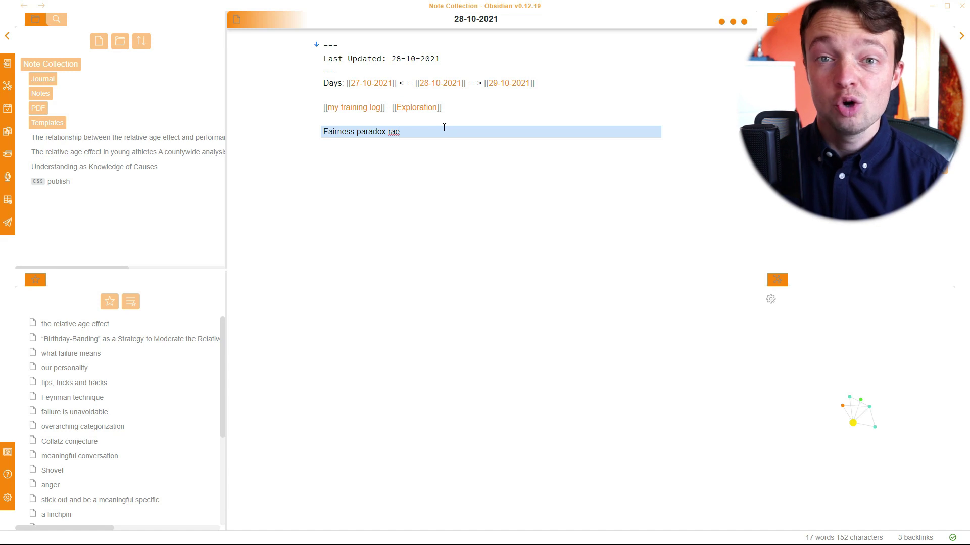
Step: Show the 28-10-2021 daily note rendered in reading view with Ctrl+E
mouse_move(363, 81)
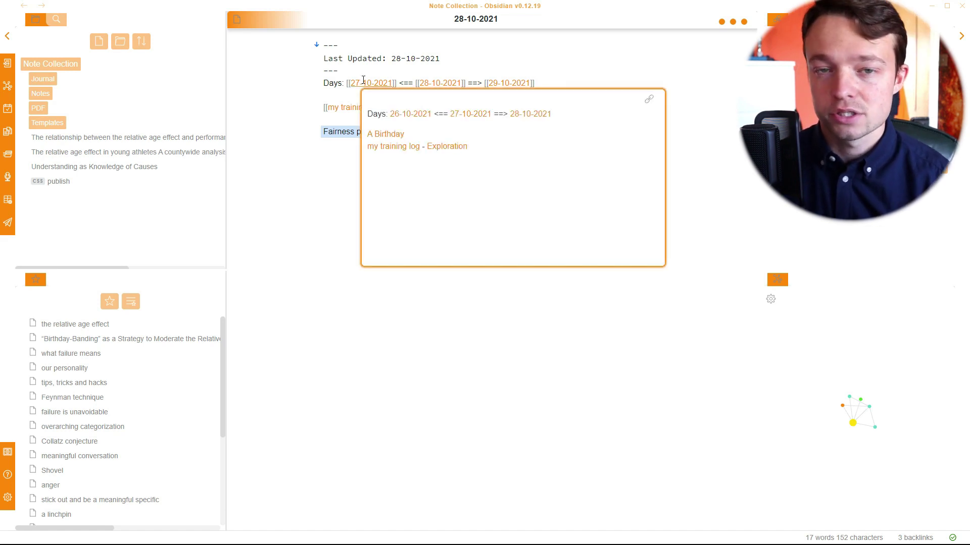
key("ctrl+e")
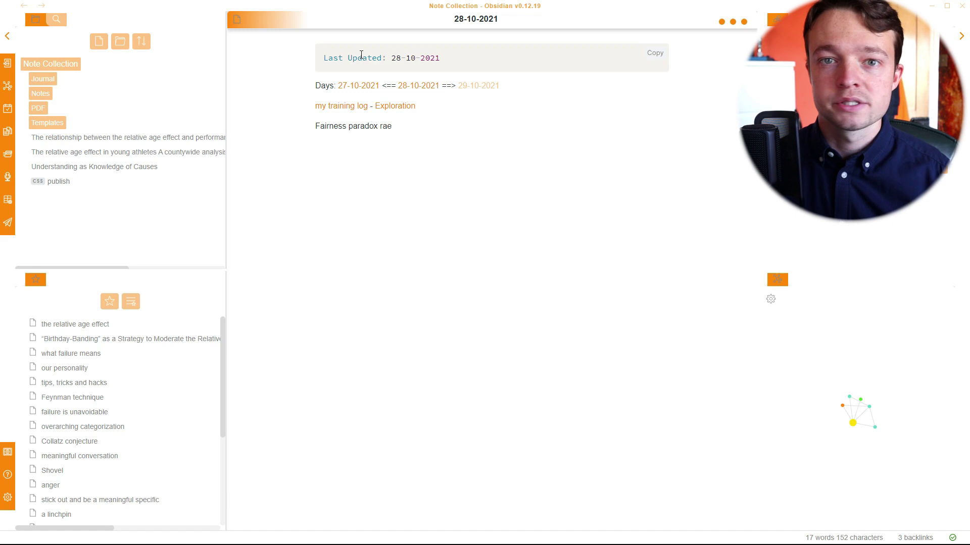
Step: Follow the previous-day links from 27-10-2021 back to 24-10-2021, then forward to 25-10-2021
left_click(357, 85)
left_click(356, 86)
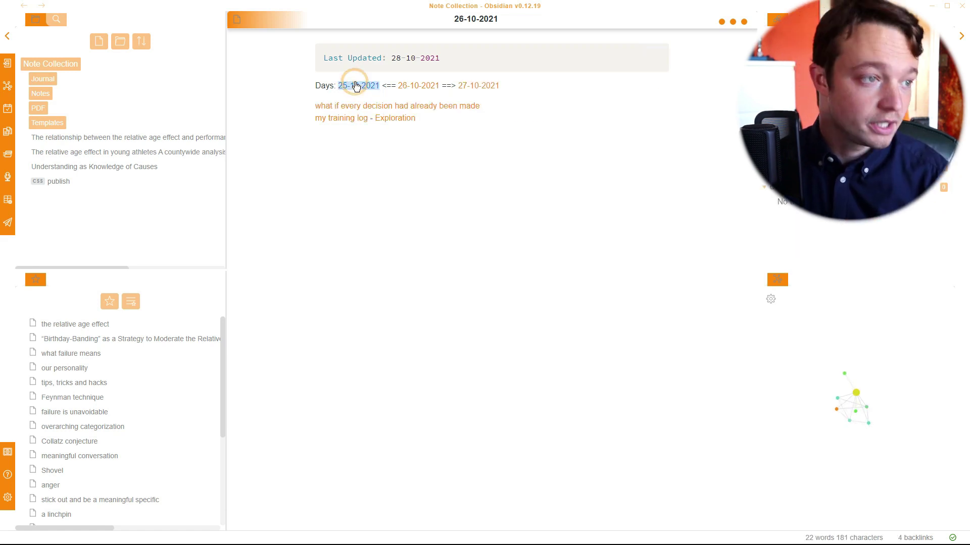
left_click(356, 86)
left_click(356, 86)
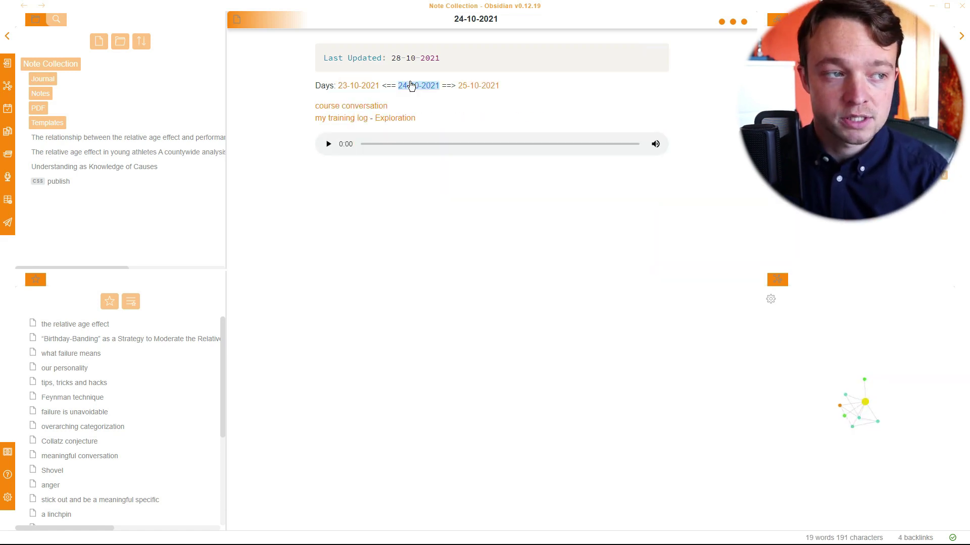
left_click(476, 85)
Step: Jump back to today's 28-10-2021 note and edit the Fairness paradox line
mouse_move(478, 87)
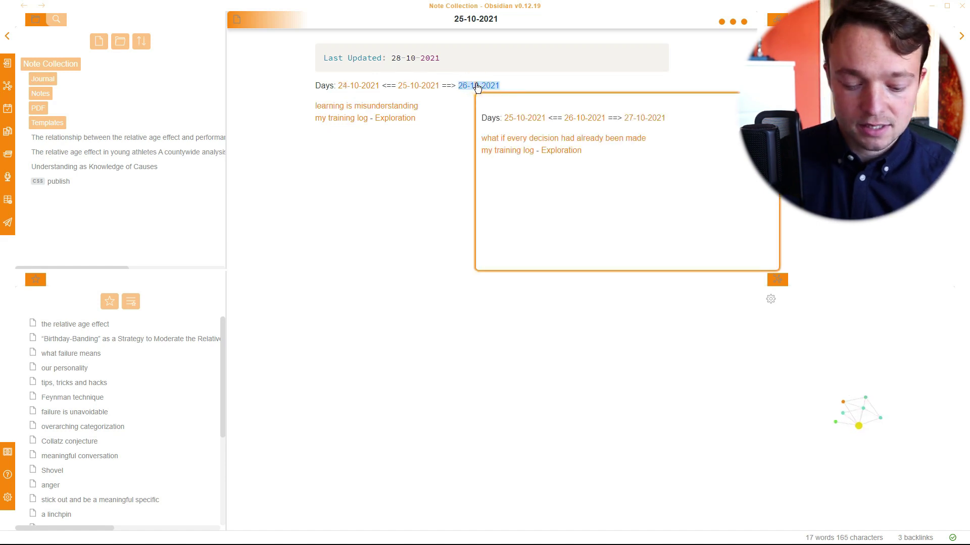
key("ctrl+shift+d")
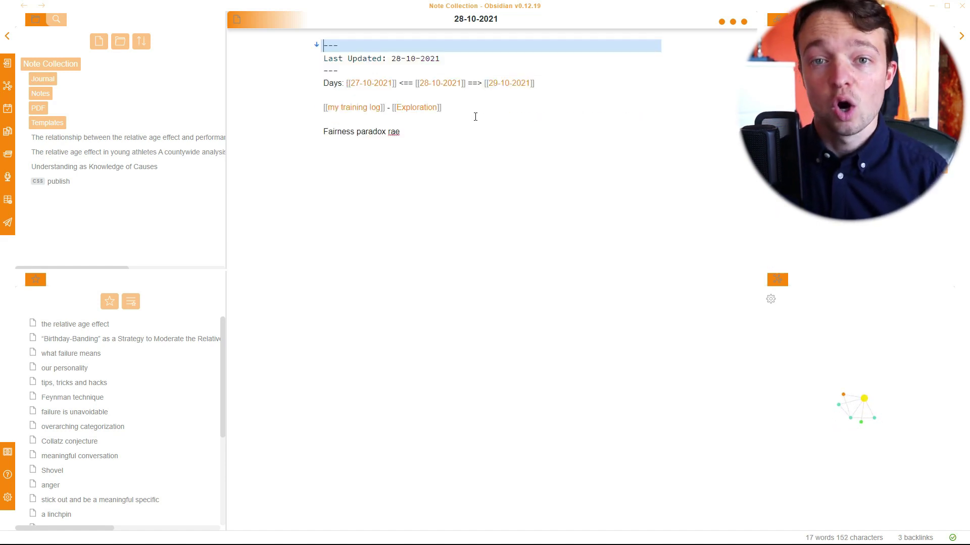
left_click(372, 135)
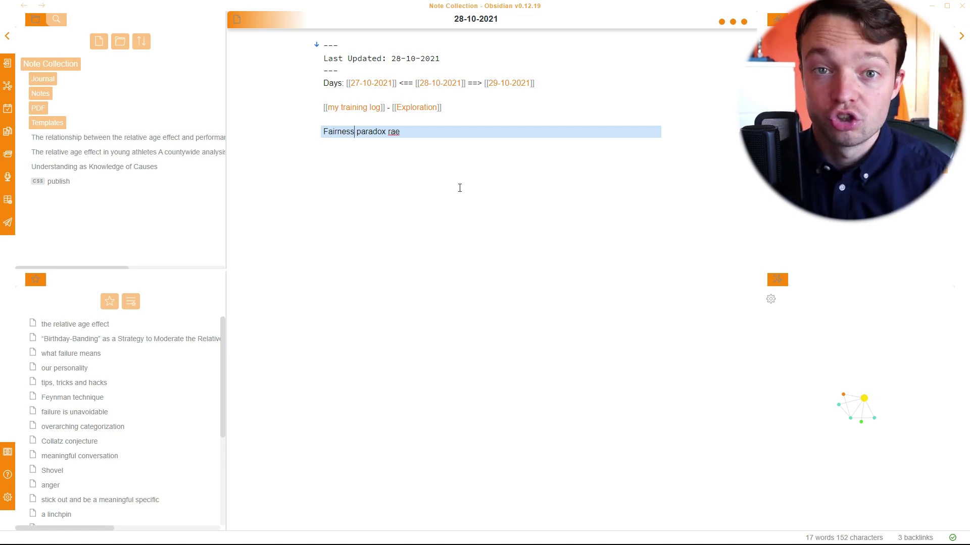
Step: Expand the Journal folder and navigate back to the 24-10-2021 note
left_click(103, 81)
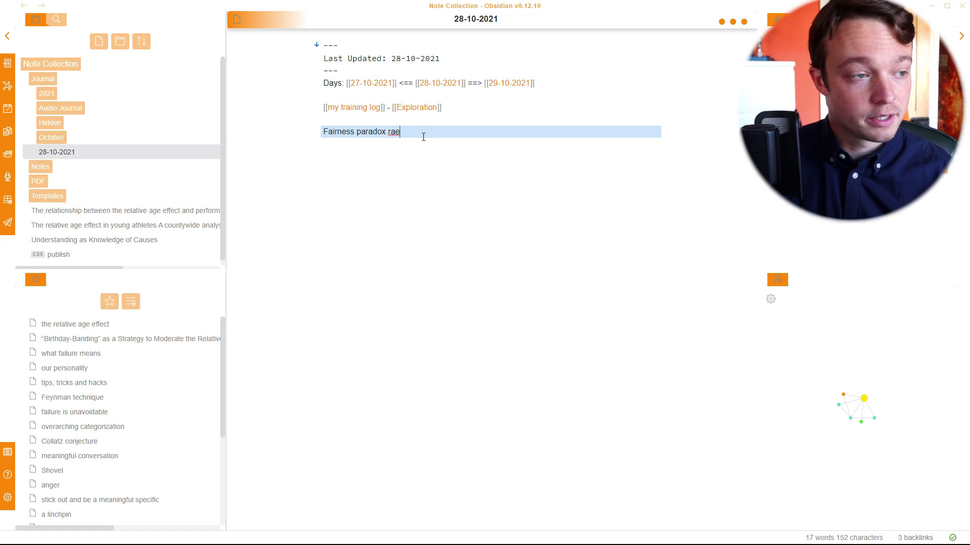
key("ctrl+alt+Left")
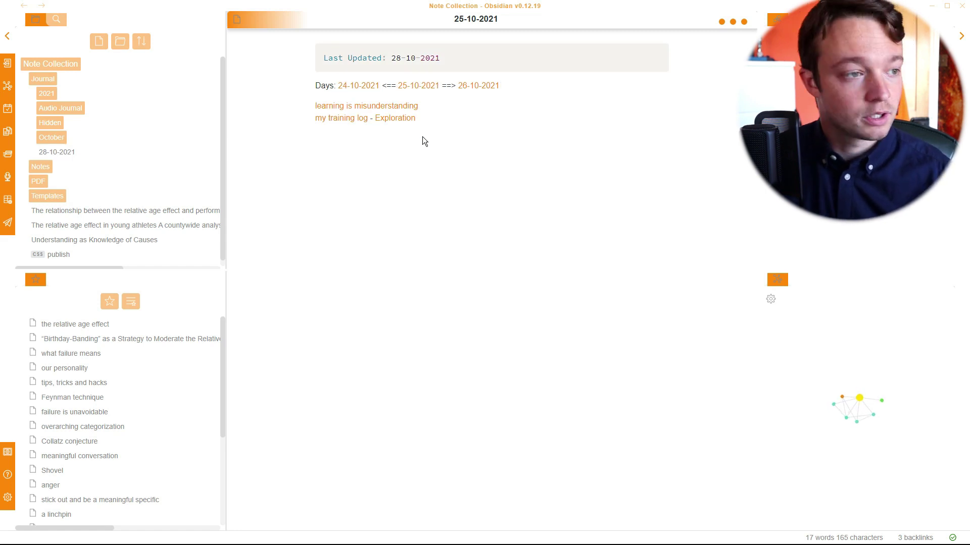
key("ctrl+alt+Left")
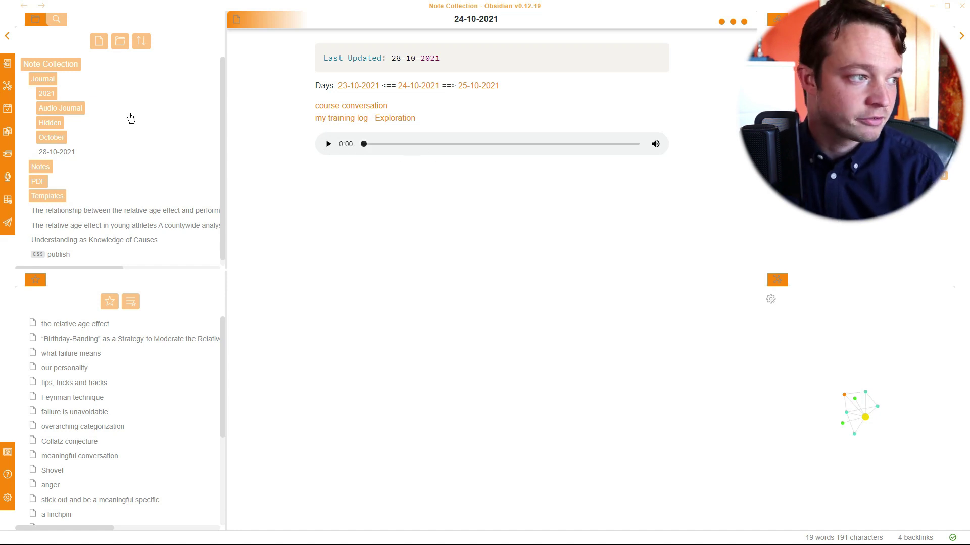
Step: Expand and collapse the Audio Journal, 2021, Months, Weekly reviews and Recaps folders
left_click(72, 108)
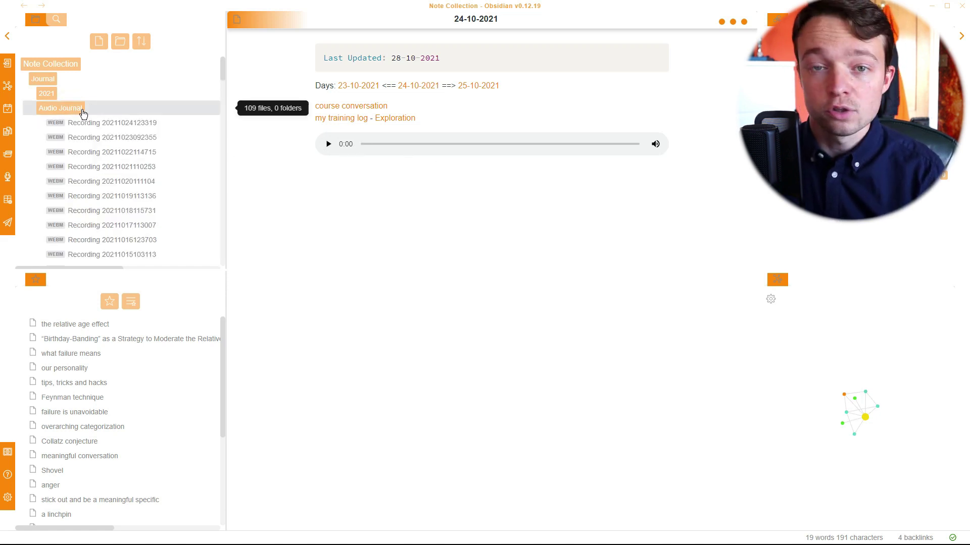
left_click(80, 111)
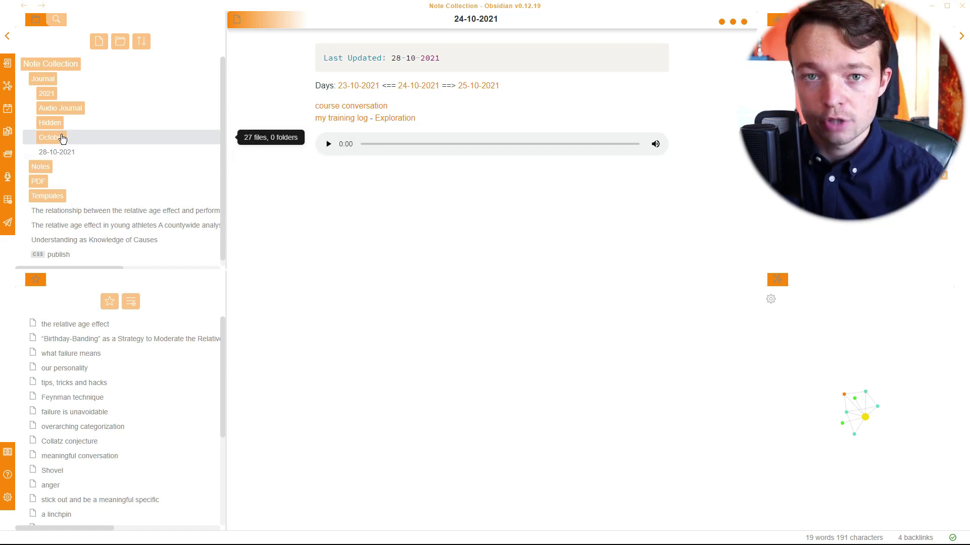
left_click(57, 96)
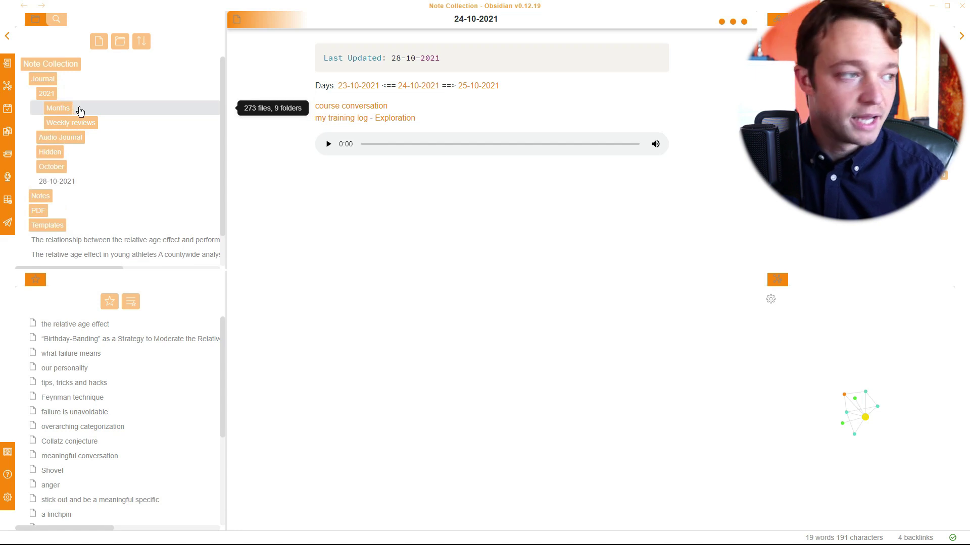
left_click(82, 109)
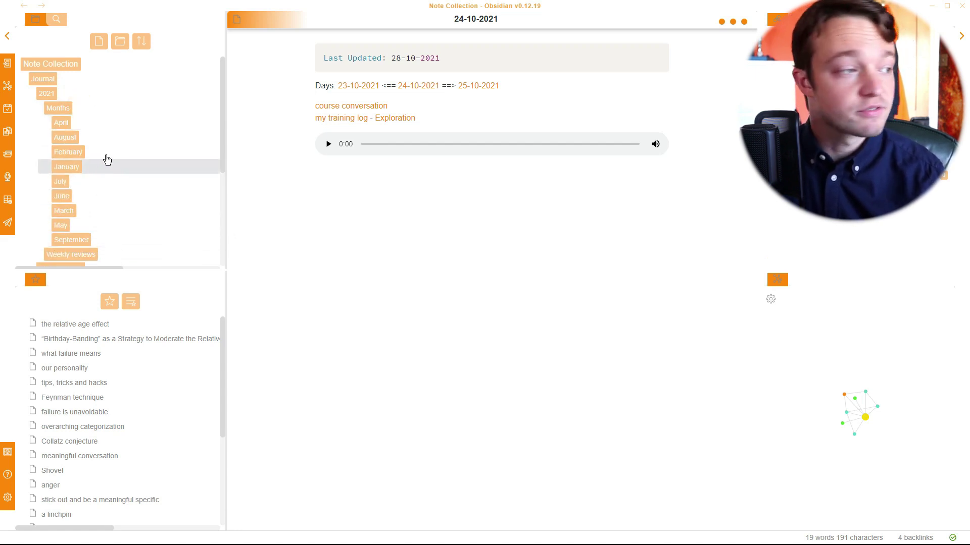
left_click(94, 109)
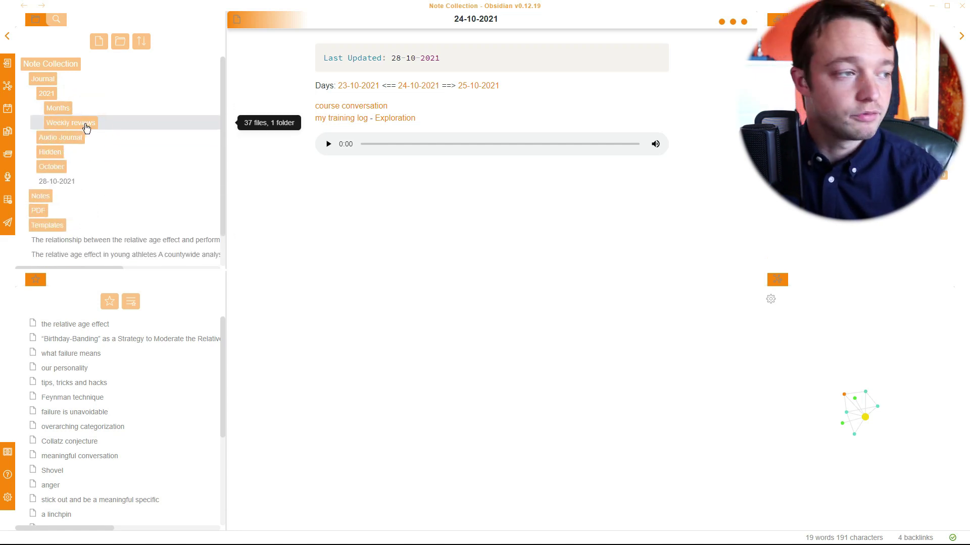
left_click(86, 127)
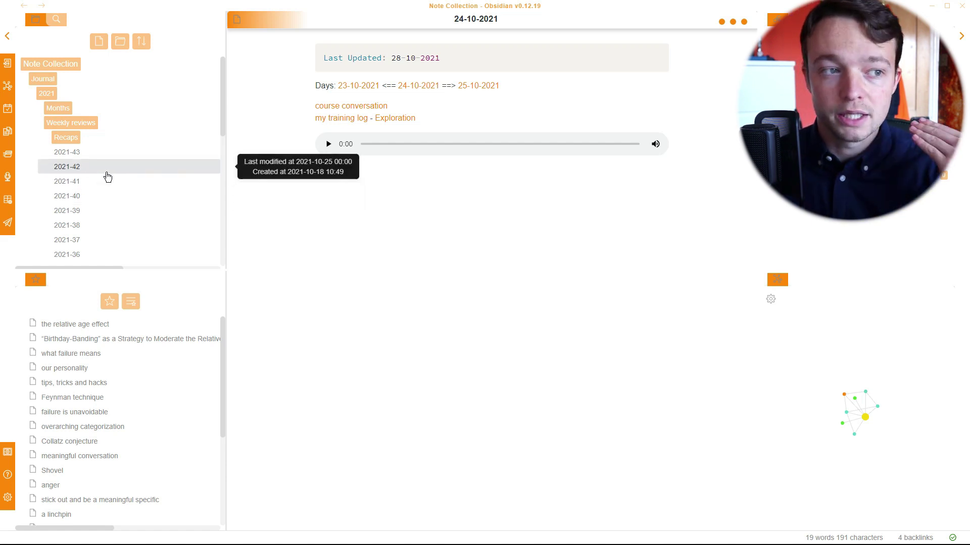
scroll(106, 166, "up", 10)
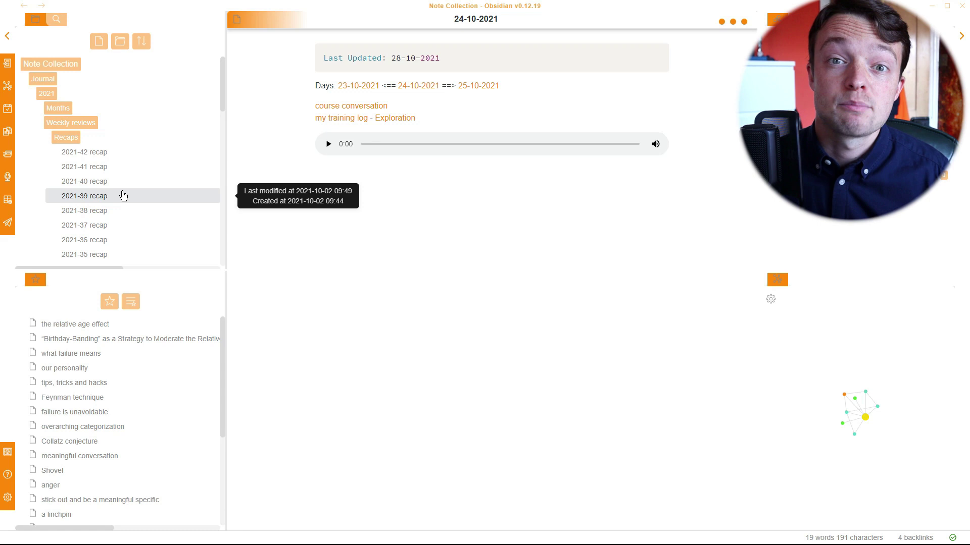
left_click(89, 137)
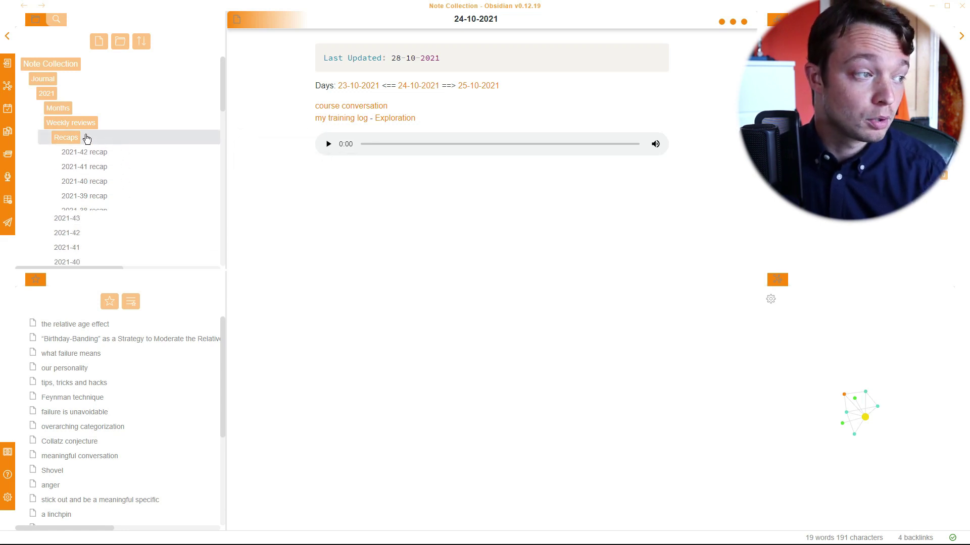
left_click(86, 126)
left_click(69, 95)
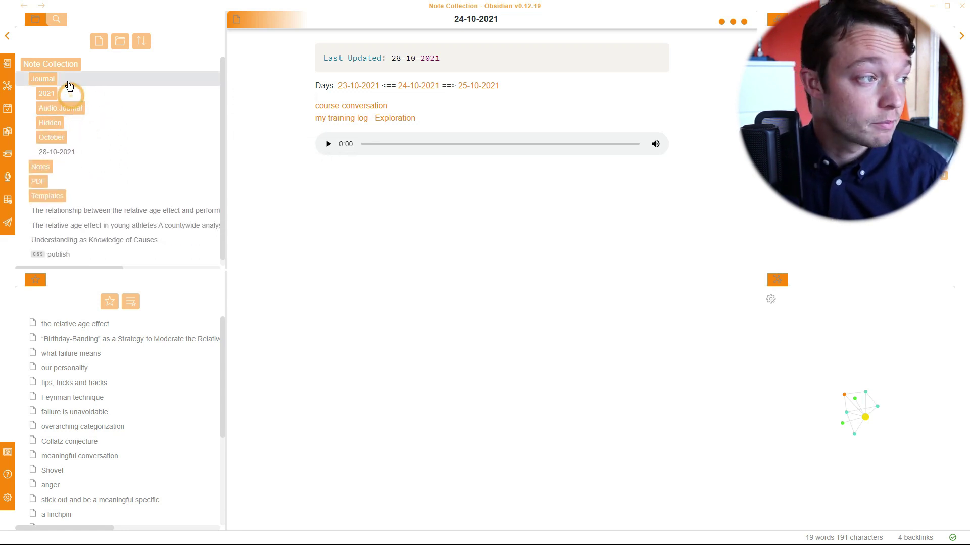
Step: Collapse Journal, then expand Notes and its Capture folder
left_click(68, 81)
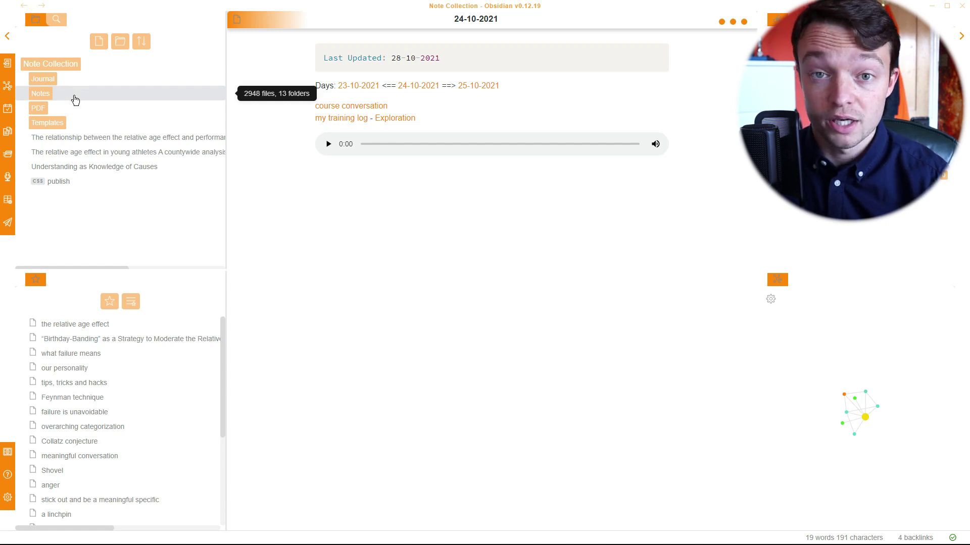
left_click(75, 99)
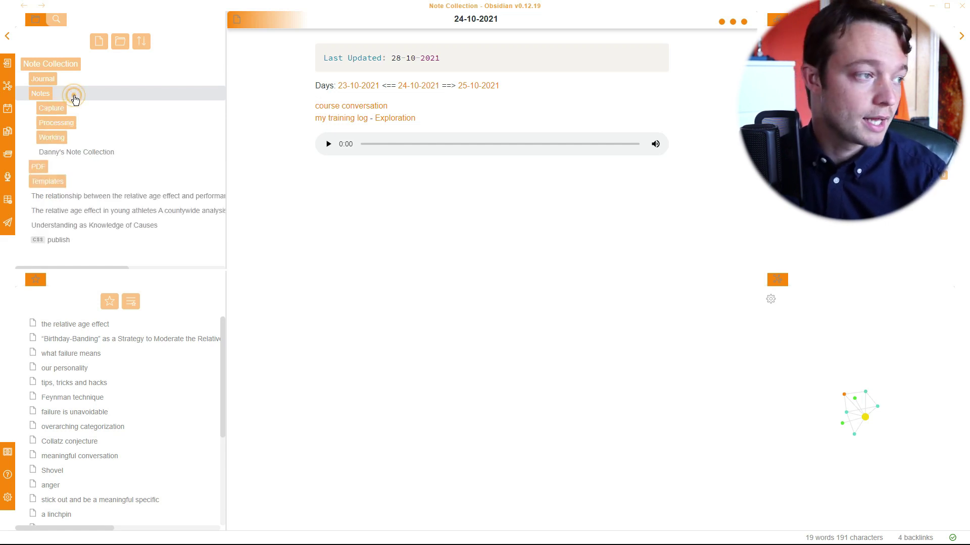
left_click(103, 115)
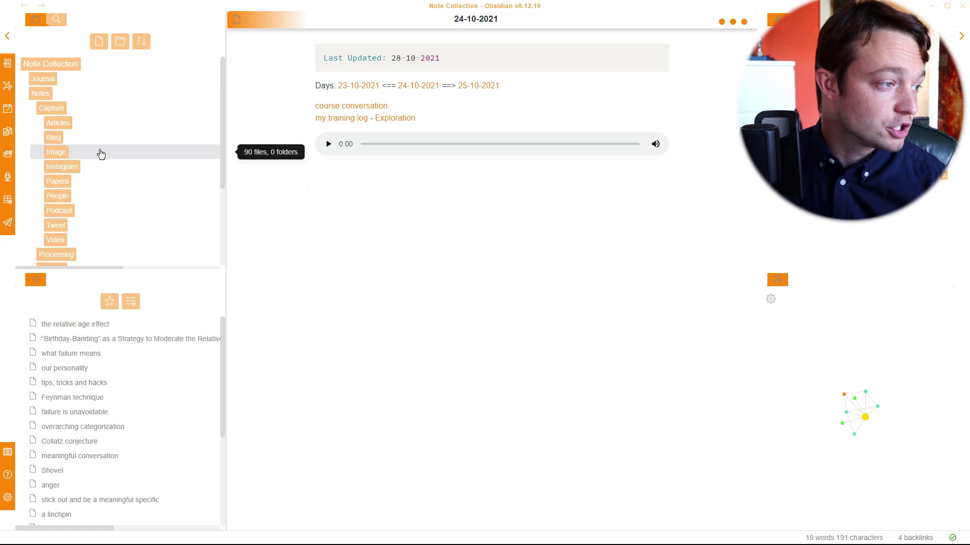
Step: Open the 'online education thread' tweet note, view its source in a split pane, then close it
left_click(81, 230)
left_click(88, 240)
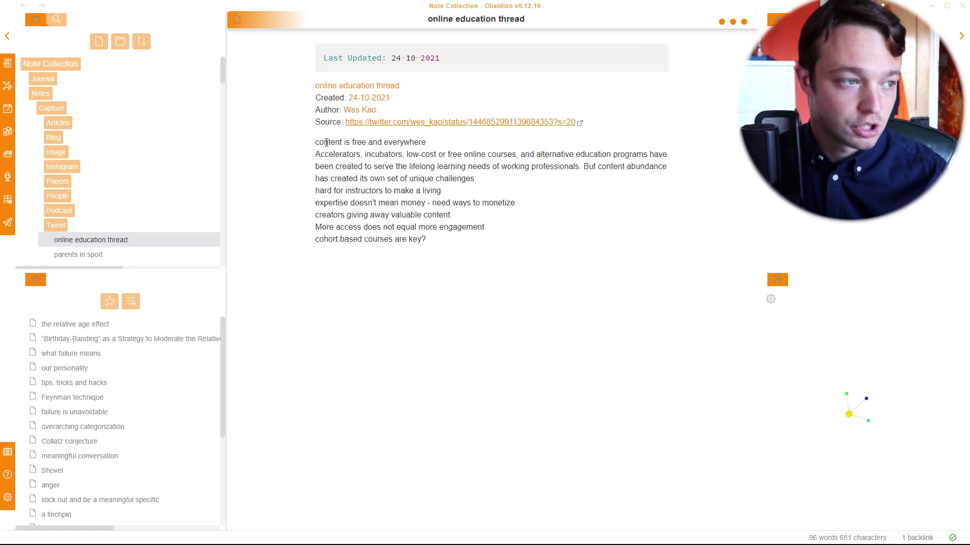
mouse_move(320, 88)
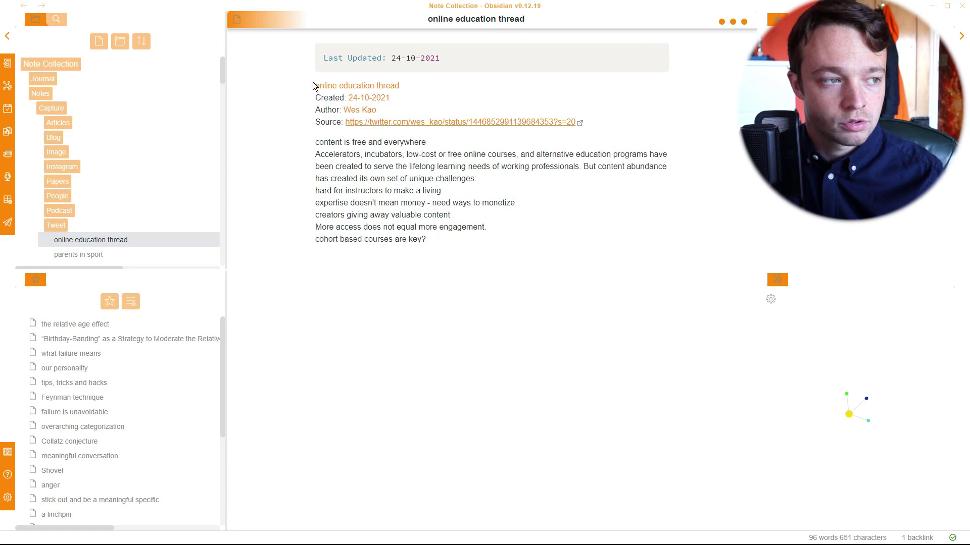
left_click(364, 88, "ctrl")
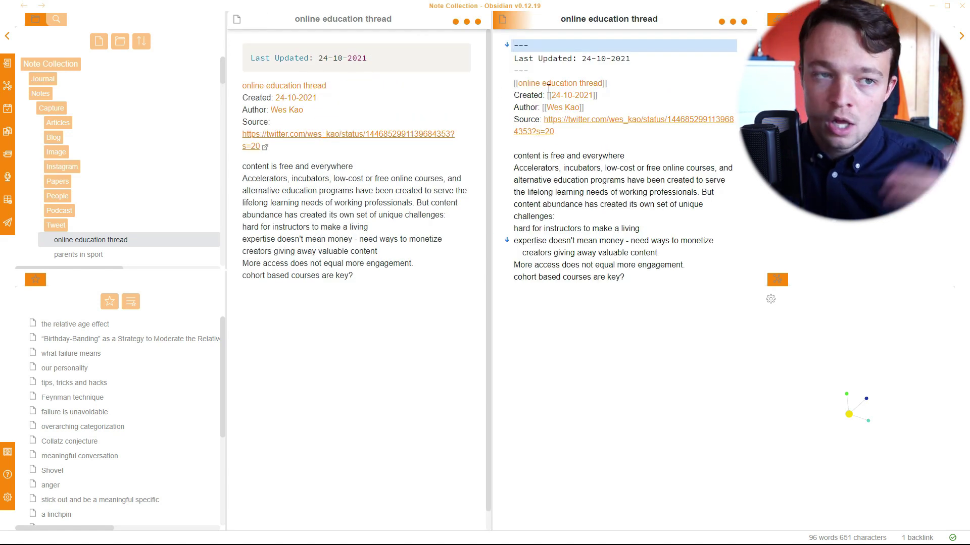
key("ctrl+w")
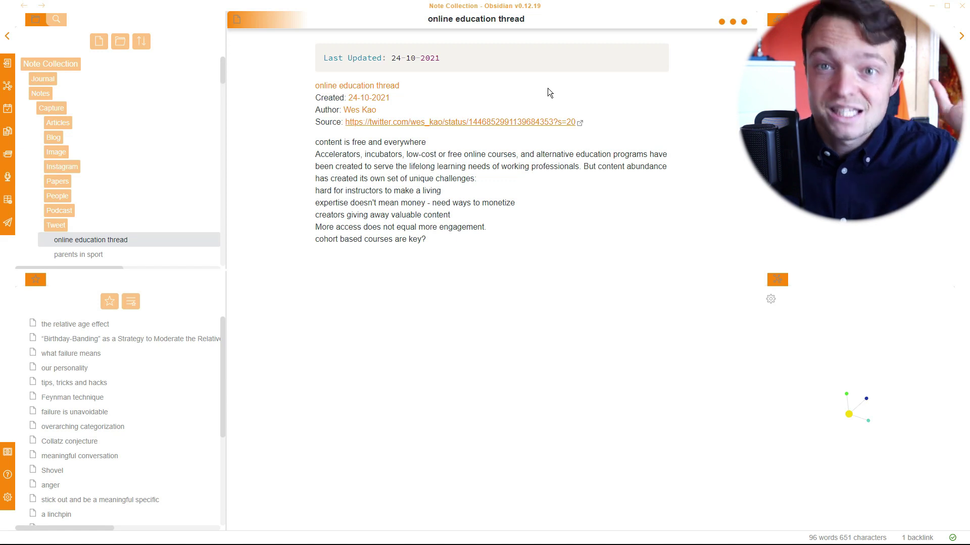
Step: Open the Podcast note 'Applying LTAD model to real life', then collapse Podcast
left_click(56, 226)
left_click(59, 211)
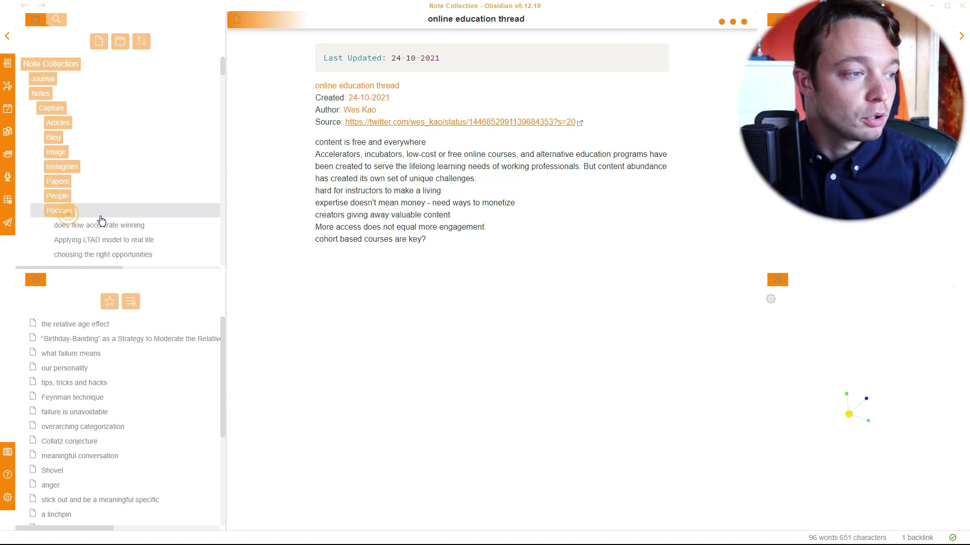
left_click(96, 239)
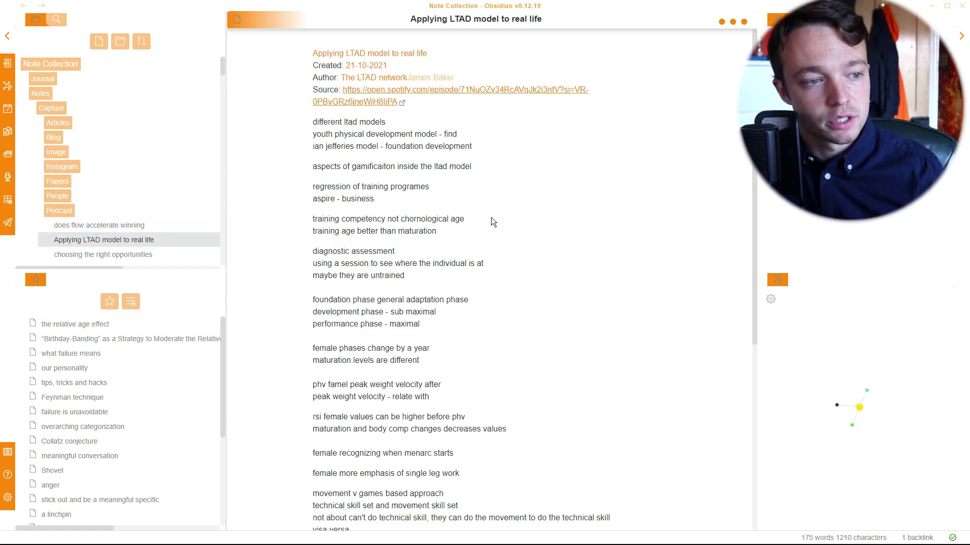
scroll(450, 278, "down", 5)
scroll(449, 272, "up", 5)
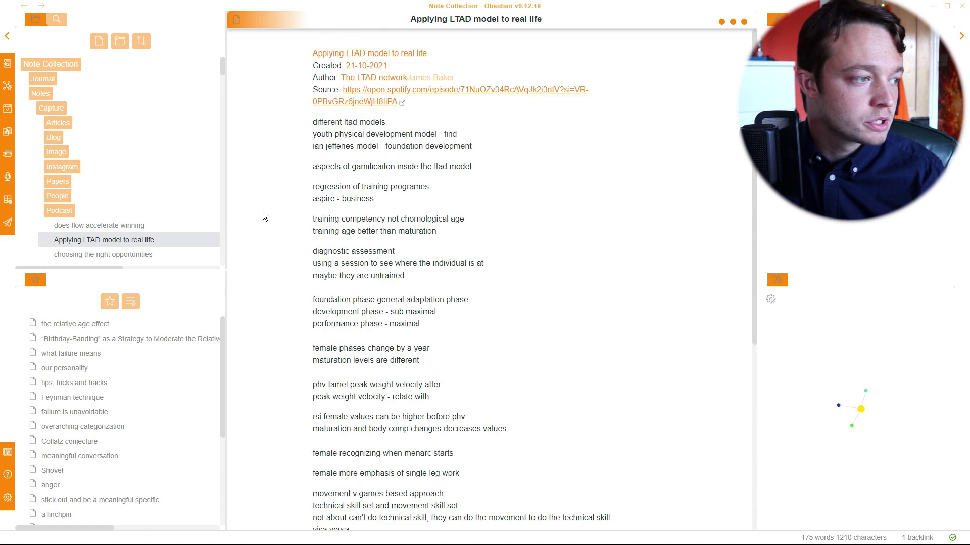
left_click(94, 211)
Step: Open the relative age effects paper from Papers and inspect its title, author and PubMed link
left_click(80, 183)
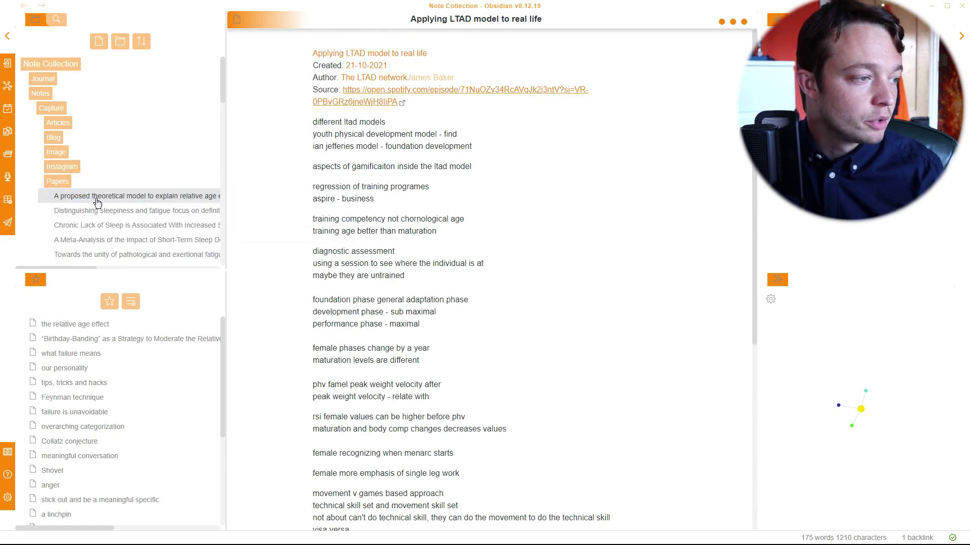
left_click(97, 201)
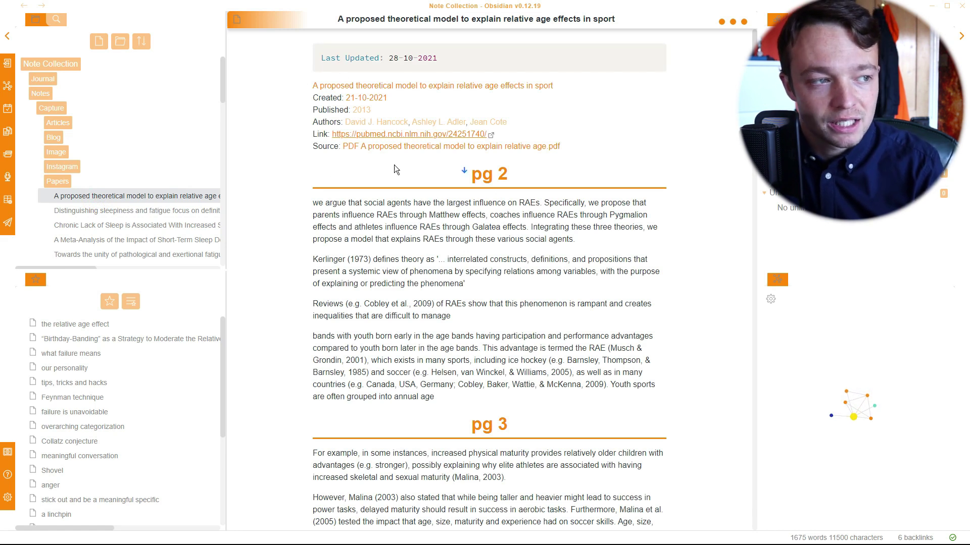
triple_click(320, 86)
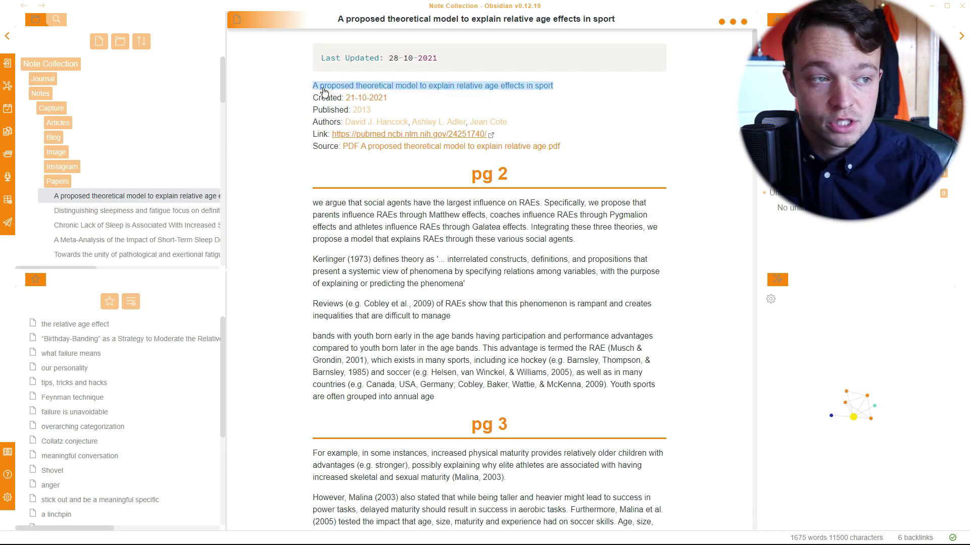
mouse_move(411, 88)
left_click(332, 98)
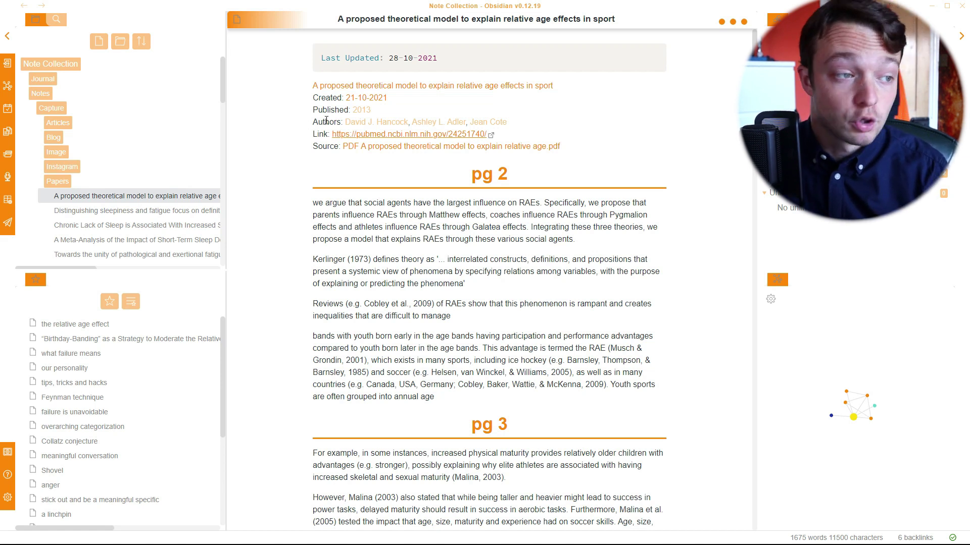
double_click(358, 126)
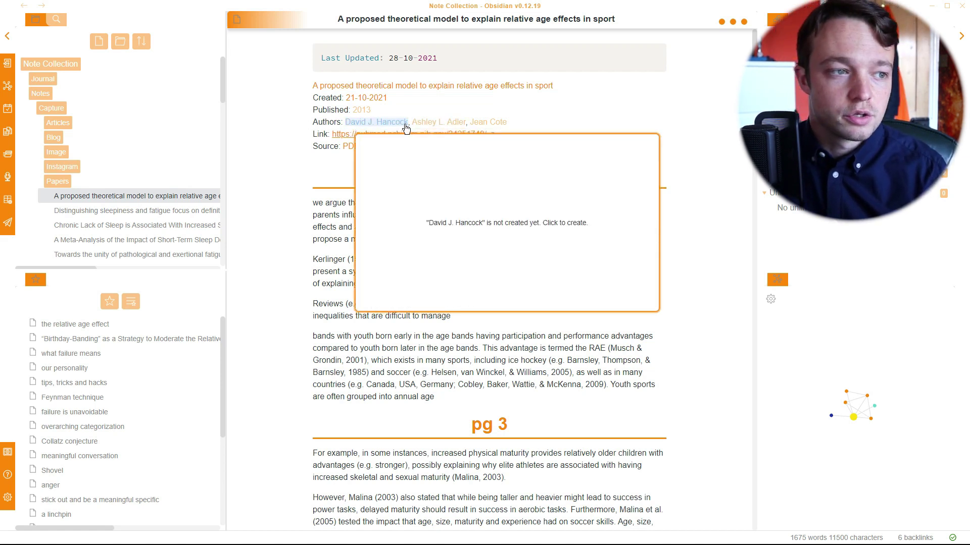
double_click(367, 135)
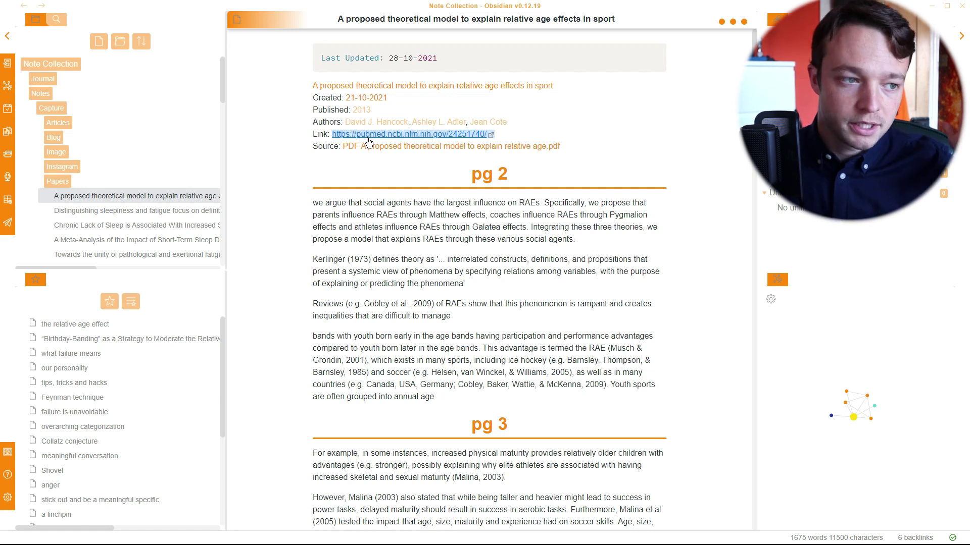
left_click(358, 172)
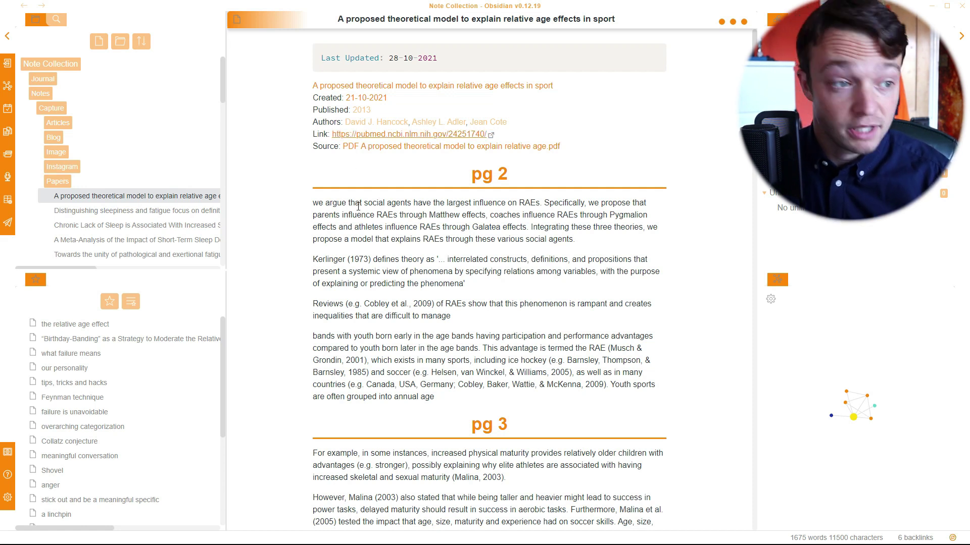
mouse_move(370, 150)
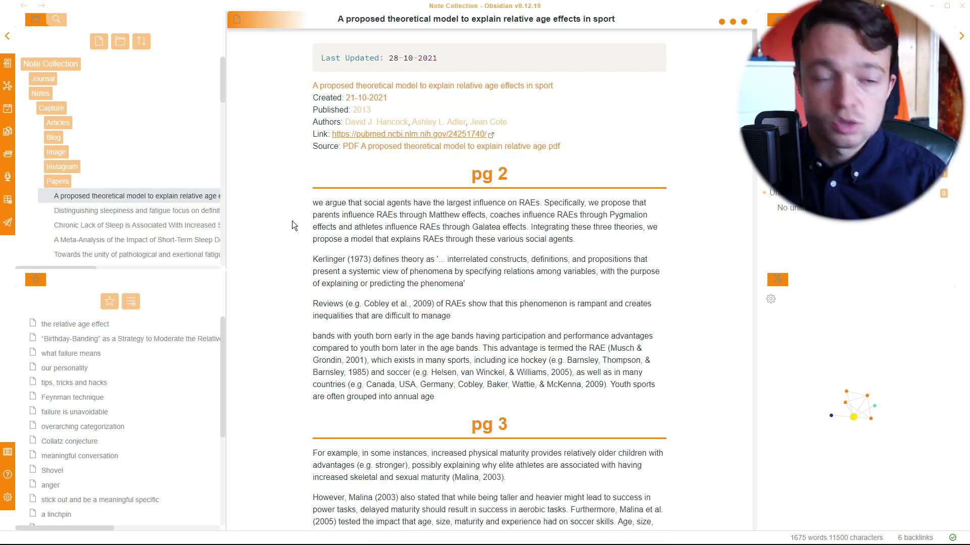
scroll(355, 224, "down", 2)
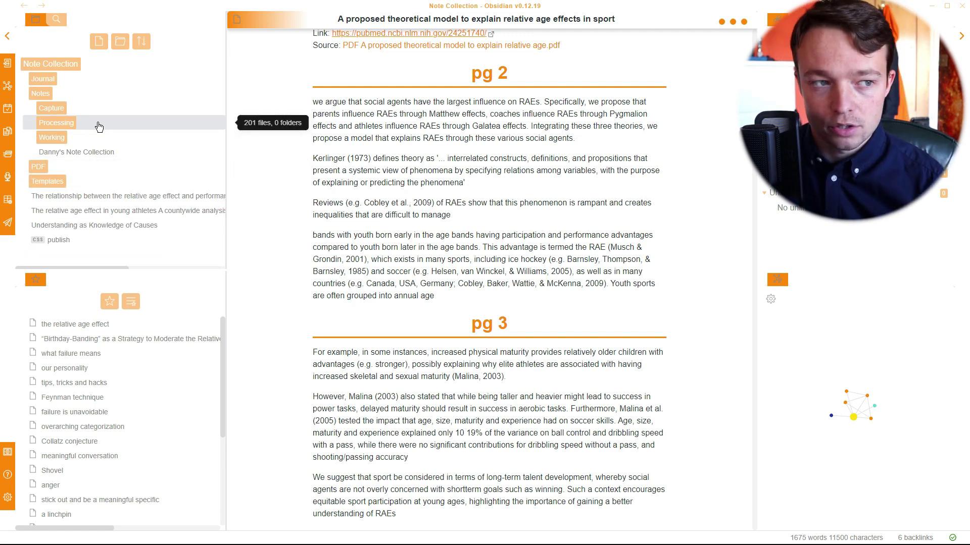
Step: Collapse Notes and browse the handball, young athletes and Understanding as Knowledge of Causes notes
scroll(509, 237, "up", 2)
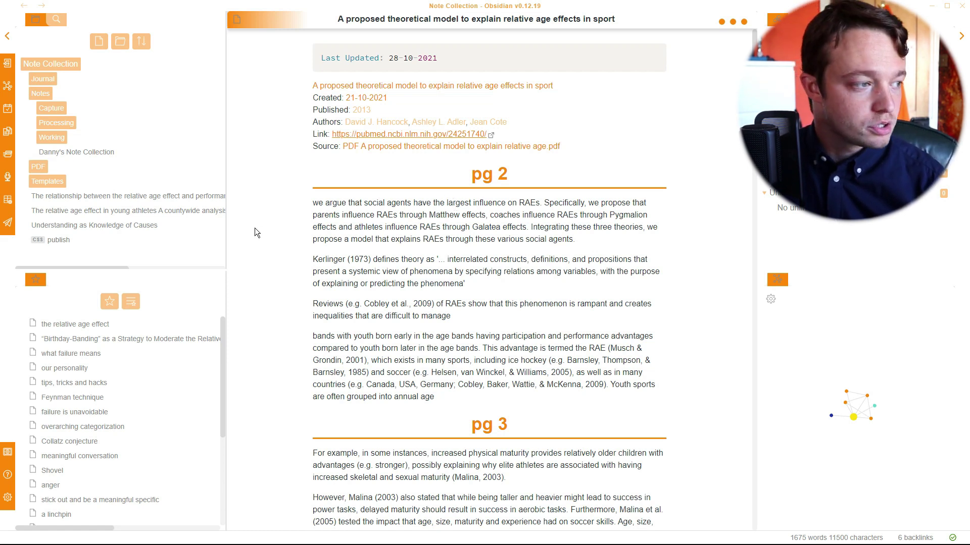
left_click(82, 93)
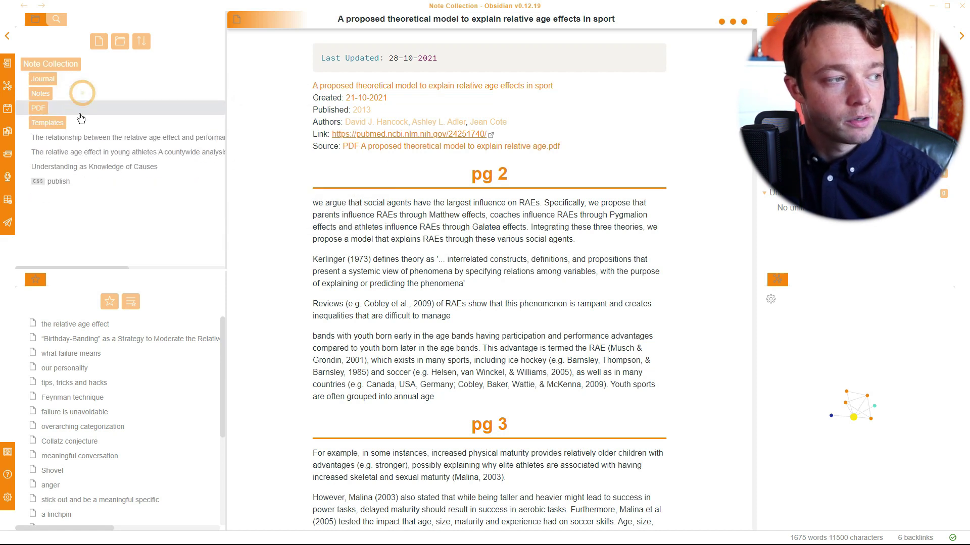
left_click(84, 143)
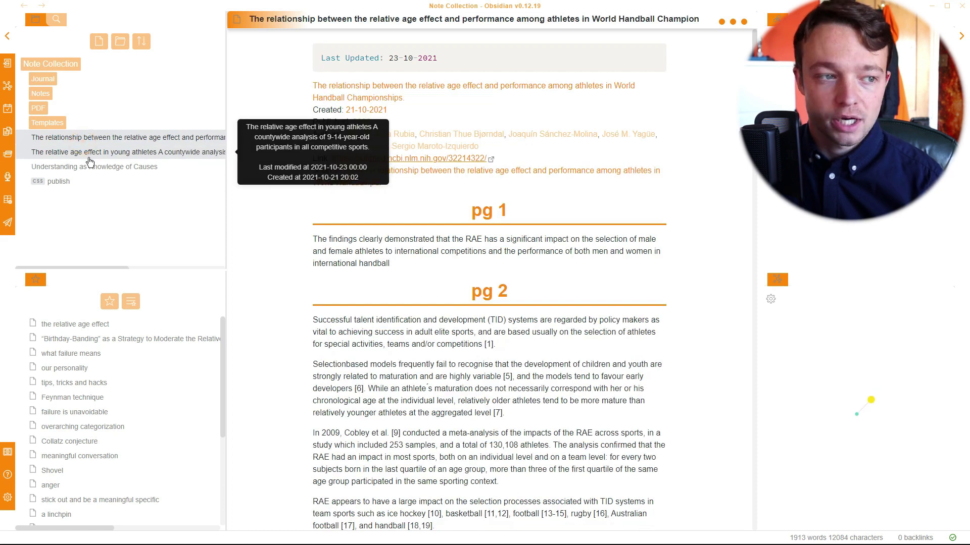
left_click(88, 156)
left_click(179, 168)
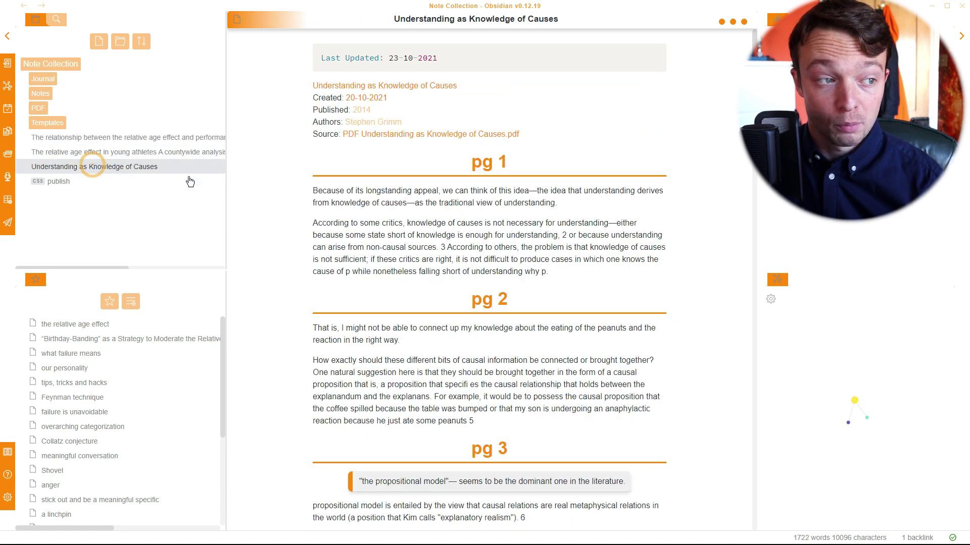
left_click(162, 152)
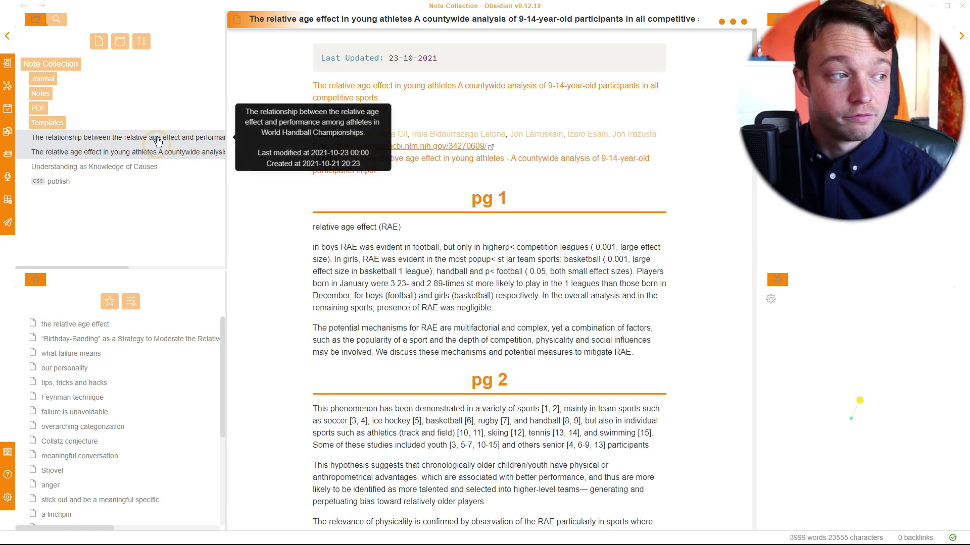
left_click(157, 137)
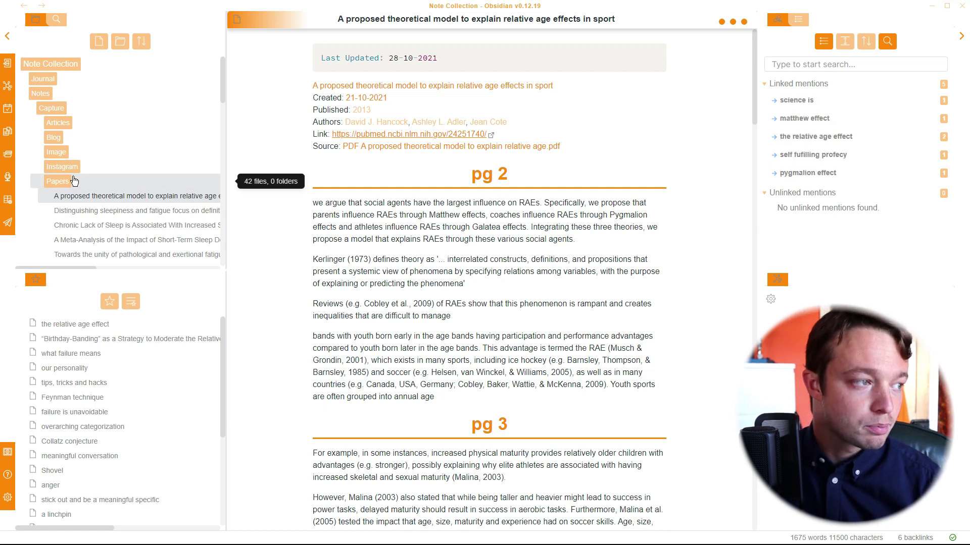
Step: Collapse Capture, expand Processing, and open long term athlete development, then artificial intelligenece
left_click(80, 108)
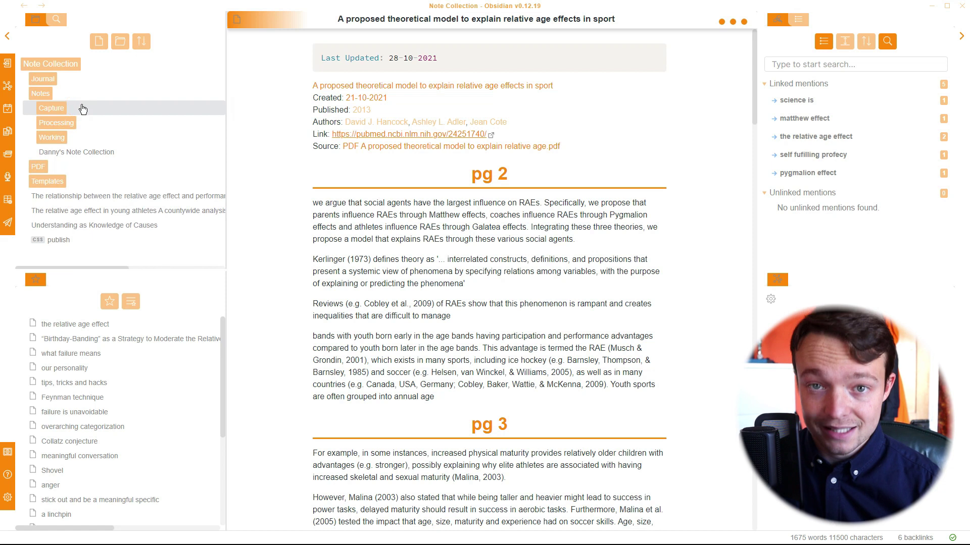
left_click(79, 138)
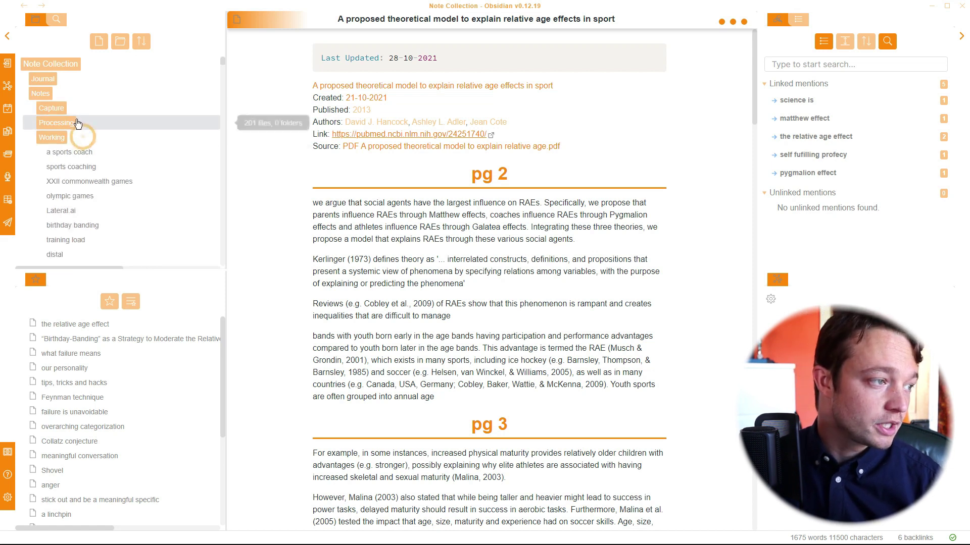
left_click(56, 123)
left_click(101, 137)
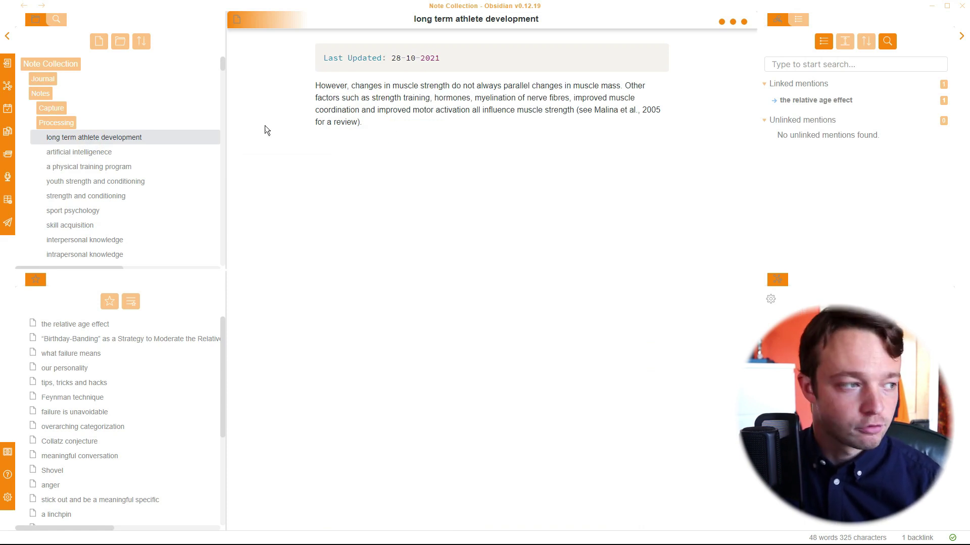
left_click(127, 155)
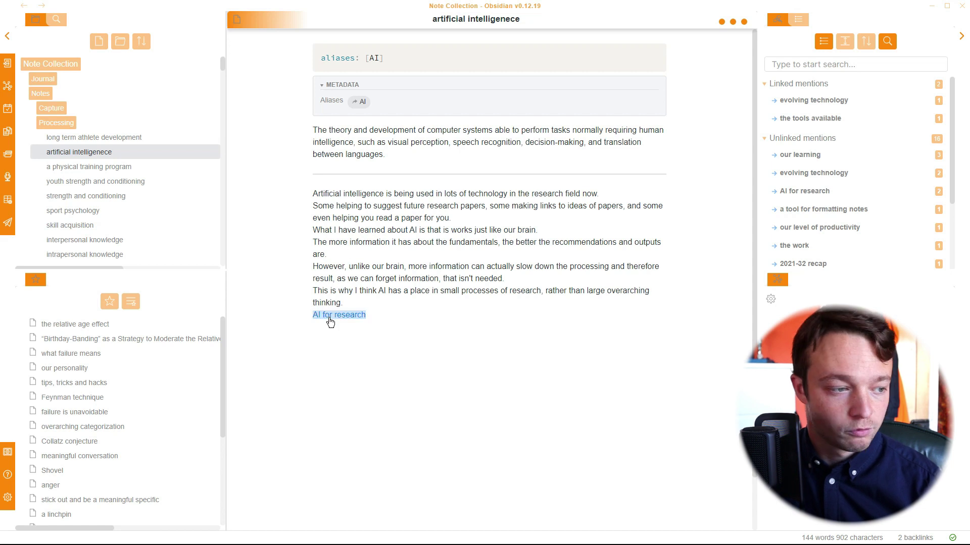
mouse_move(331, 321)
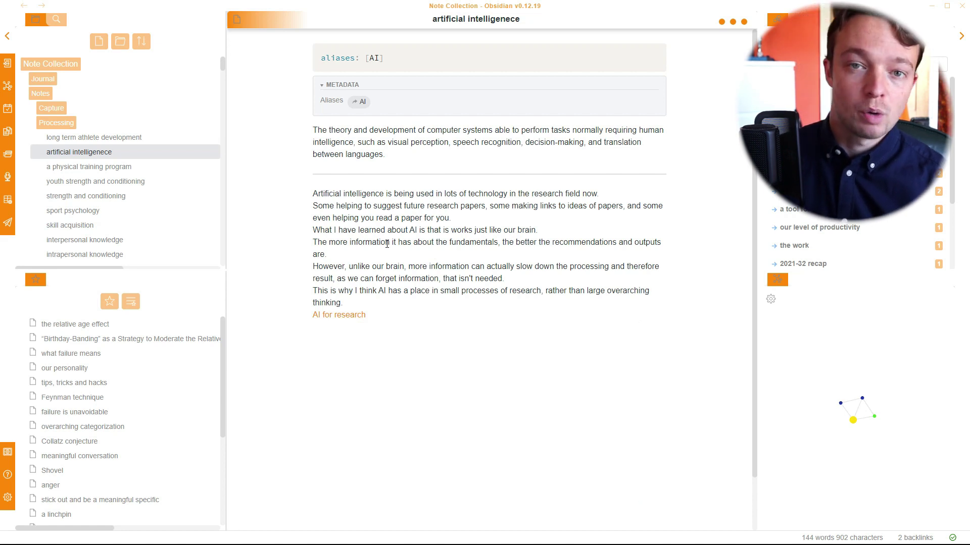
Step: Open 'youth strength and conditioning' and preview its linked differences in maturation note
left_click(114, 182)
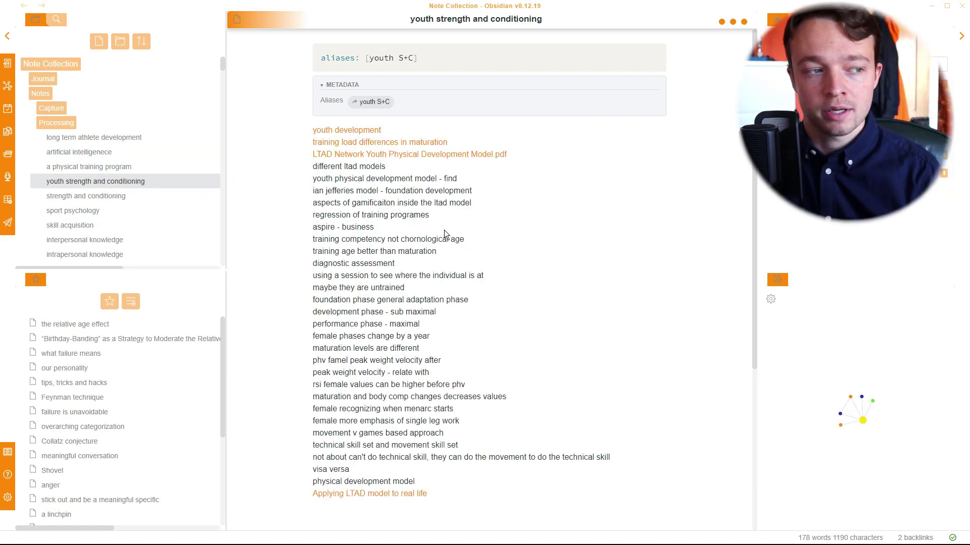
mouse_move(362, 131)
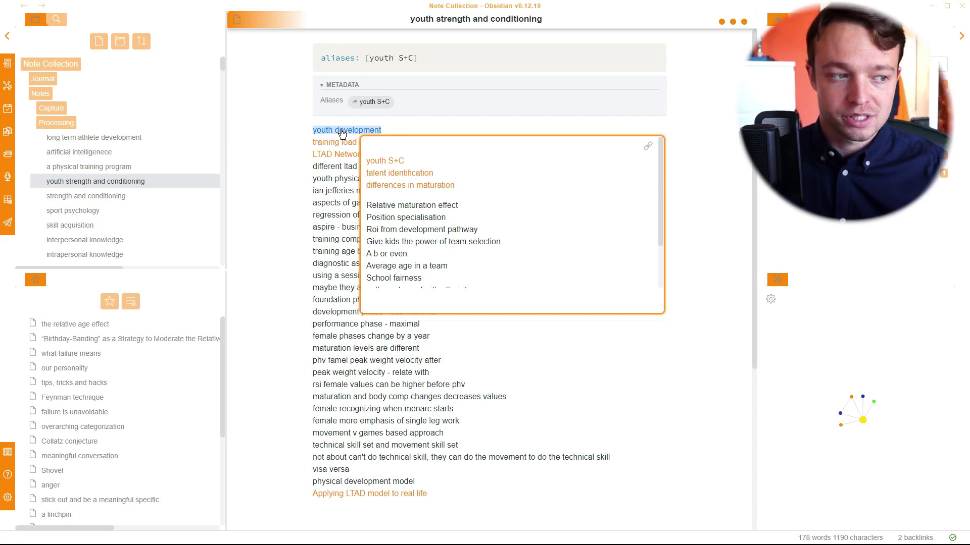
scroll(343, 278, "down", 4)
scroll(408, 235, "up", 2)
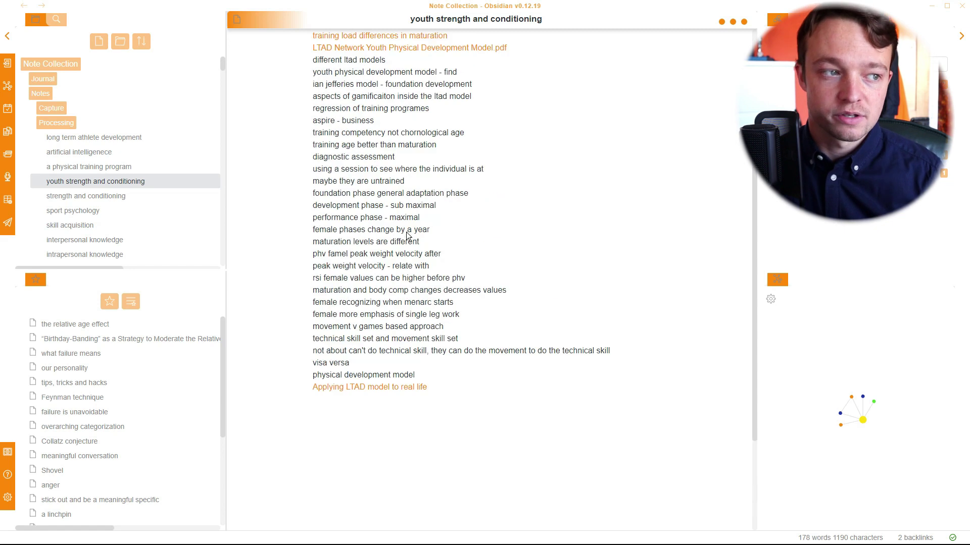
scroll(408, 236, "up", 2)
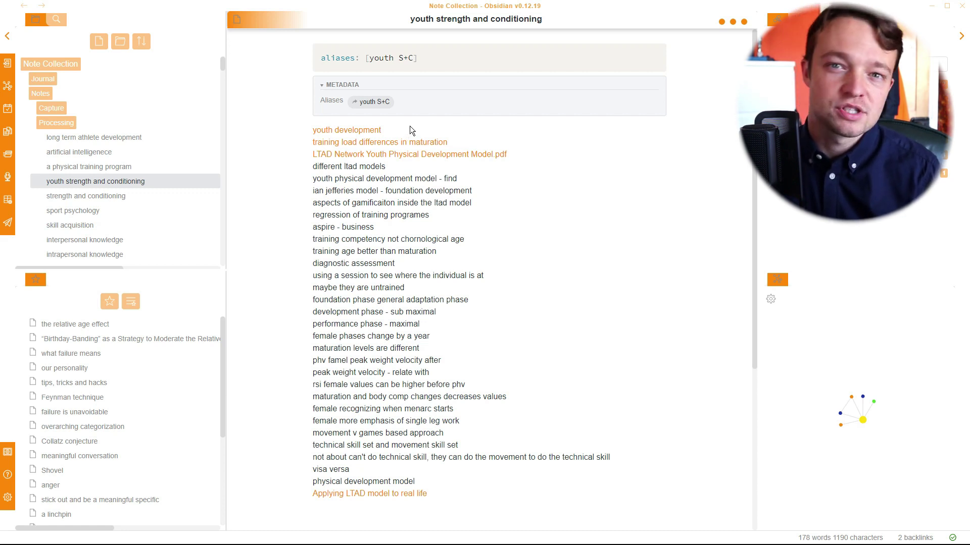
left_click_drag(357, 143, 447, 143)
mouse_move(333, 146)
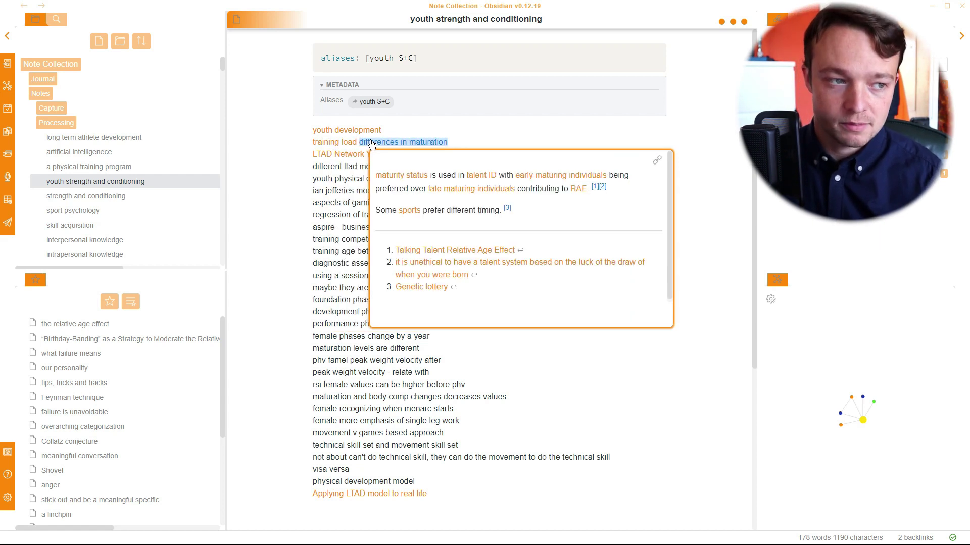
left_click(453, 160)
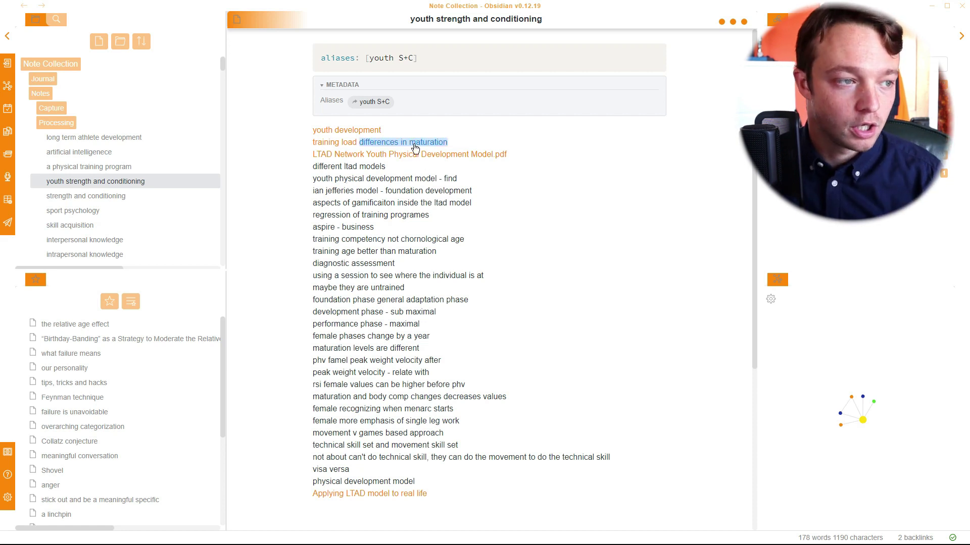
mouse_move(414, 144)
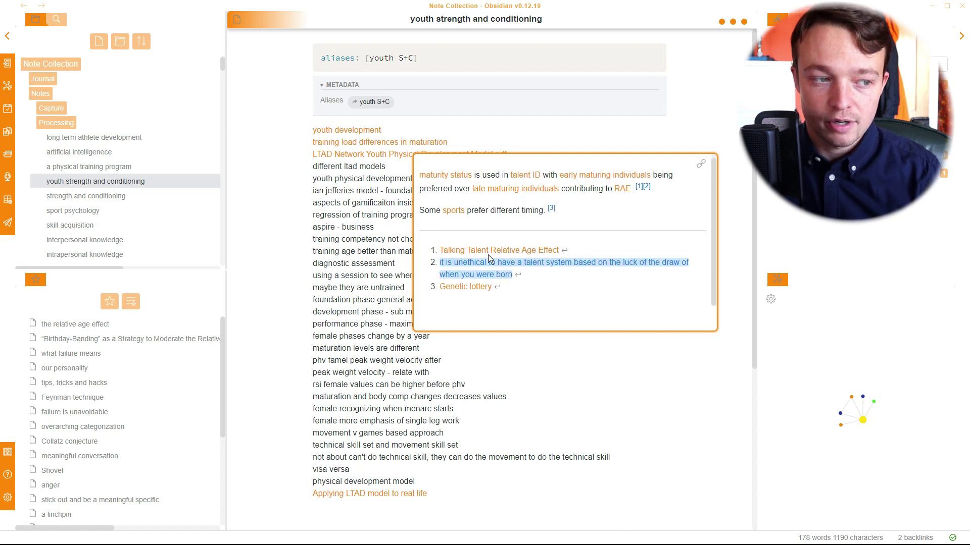
mouse_move(478, 254)
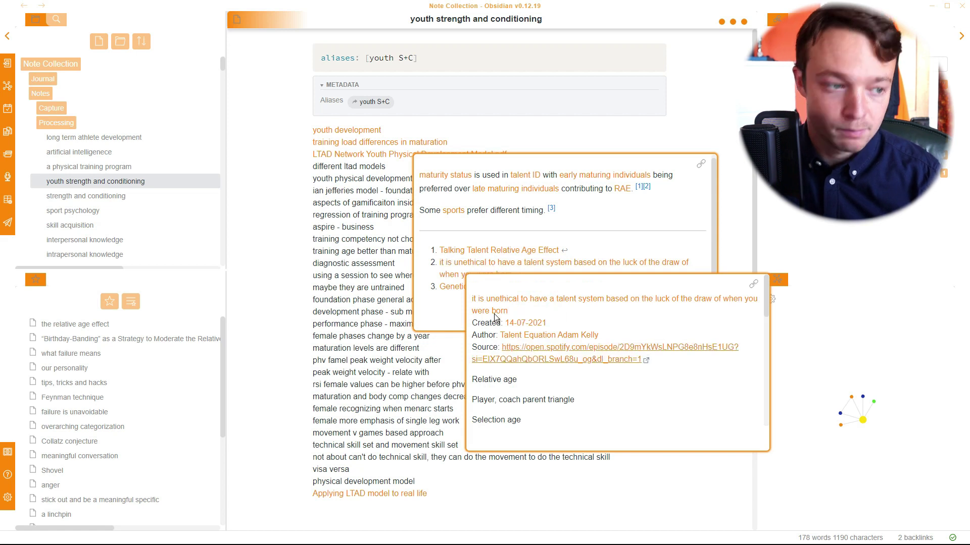
mouse_move(458, 289)
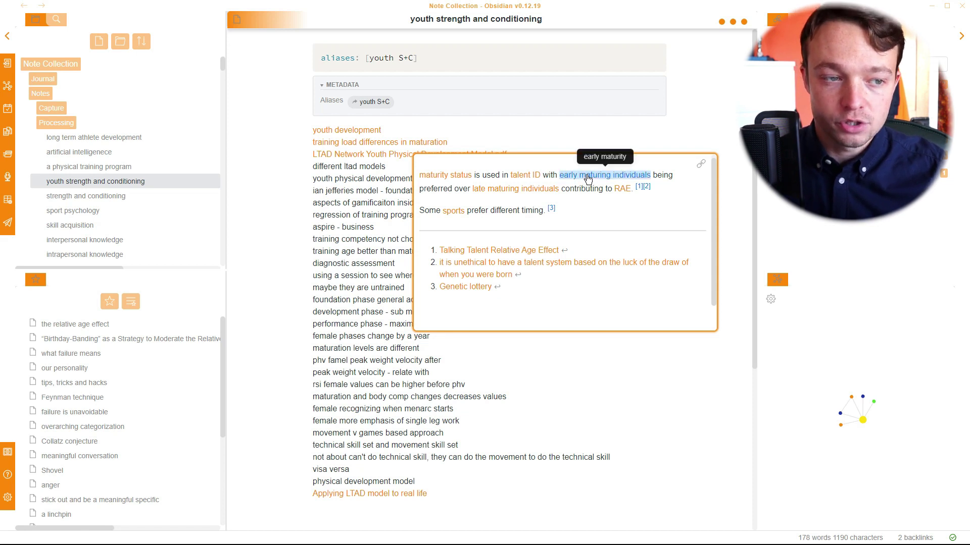
mouse_move(587, 180)
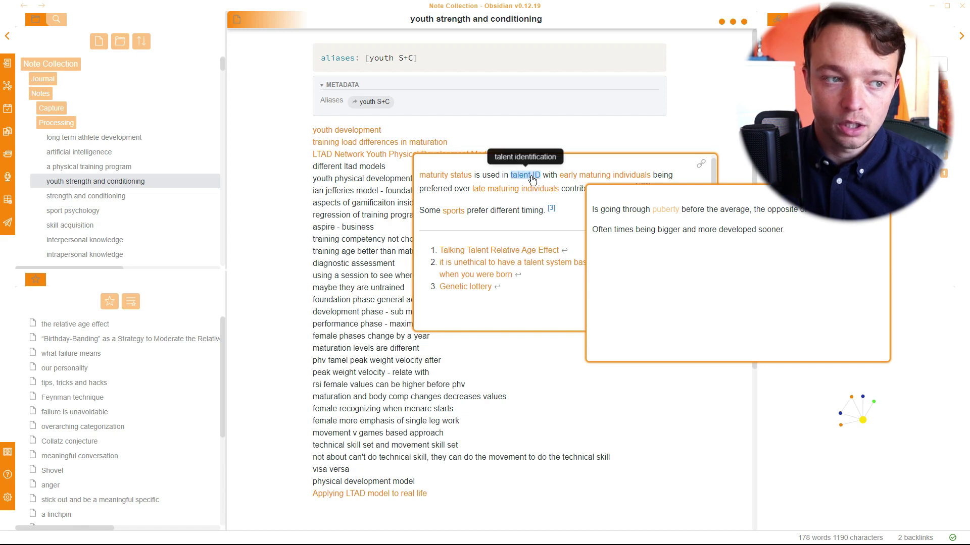
mouse_move(427, 177)
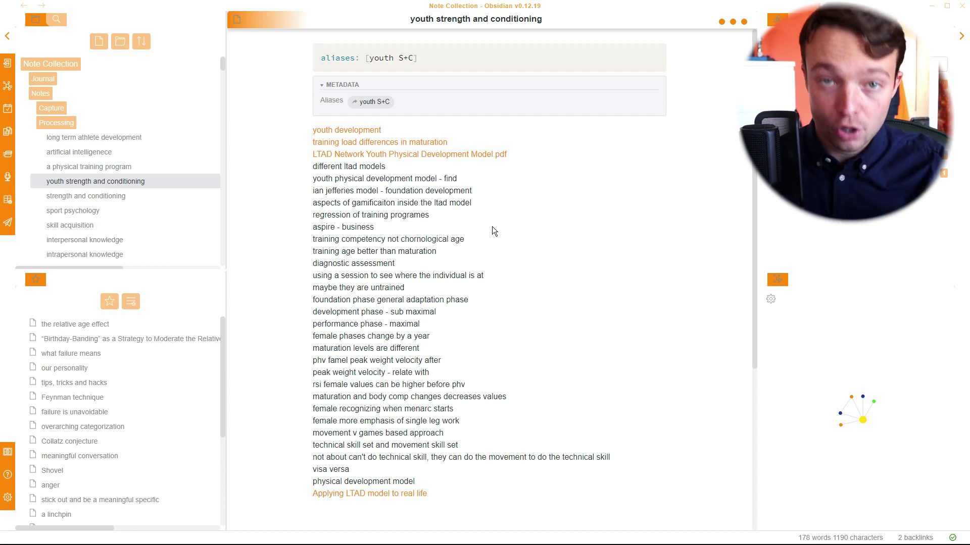
Step: Open the skill acquisition note, then collapse the Processing folder
left_click(96, 225)
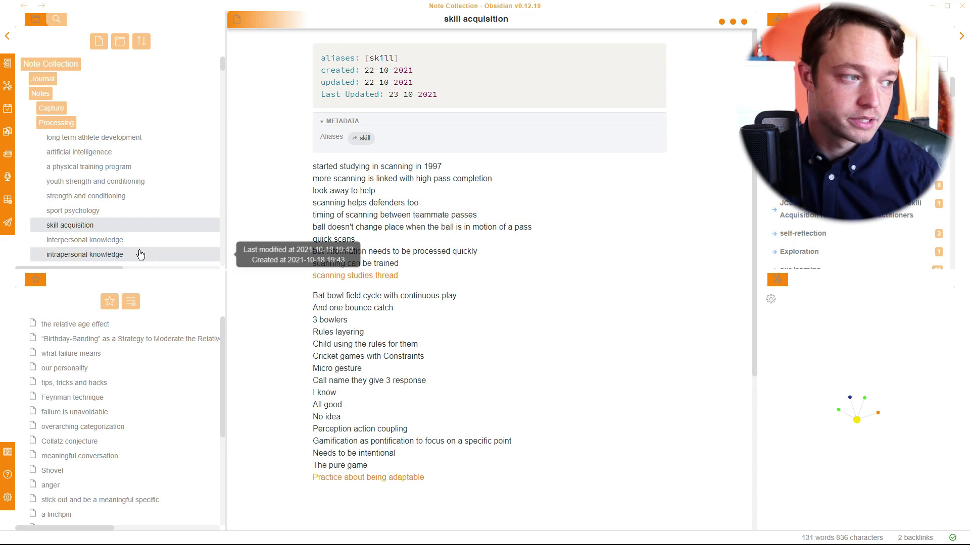
scroll(111, 194, "down", 5)
scroll(112, 192, "up", 5)
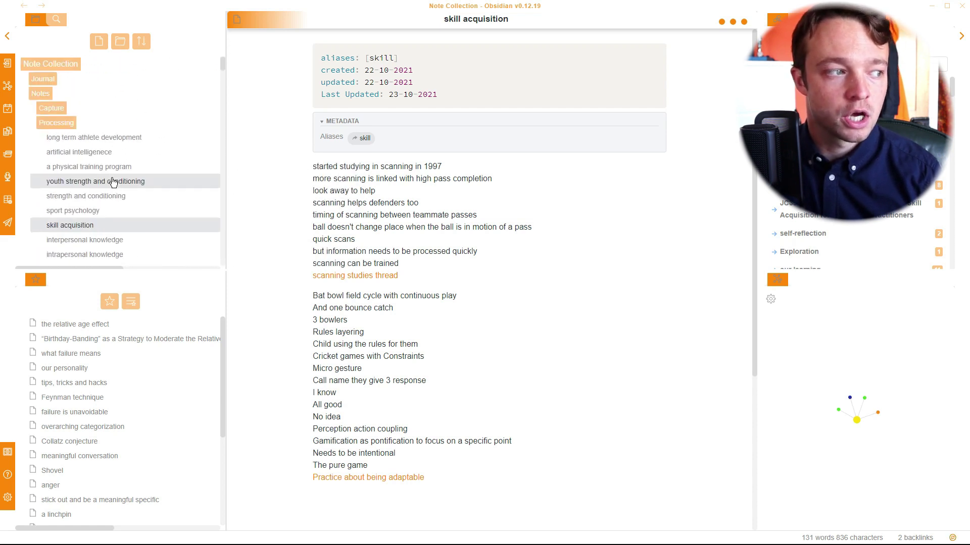
left_click(93, 124)
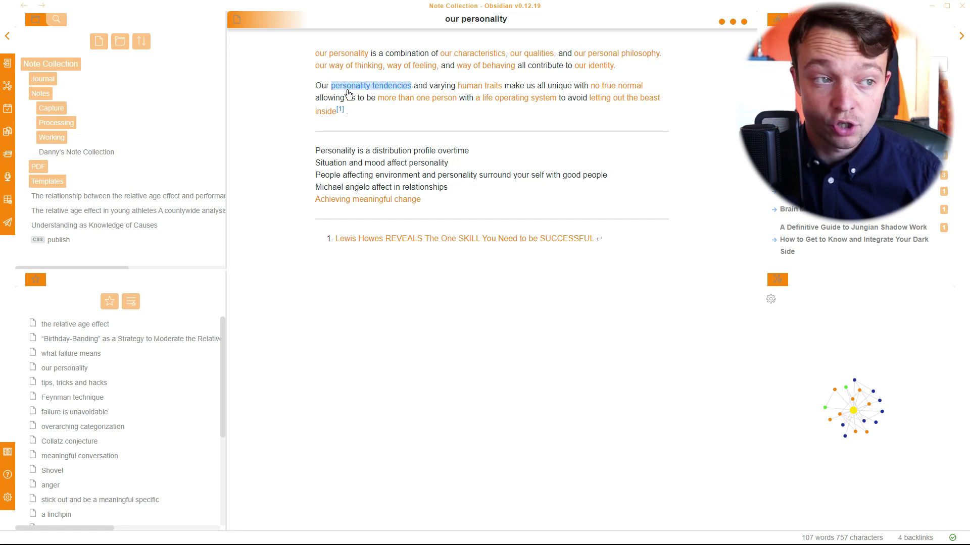
mouse_move(434, 99)
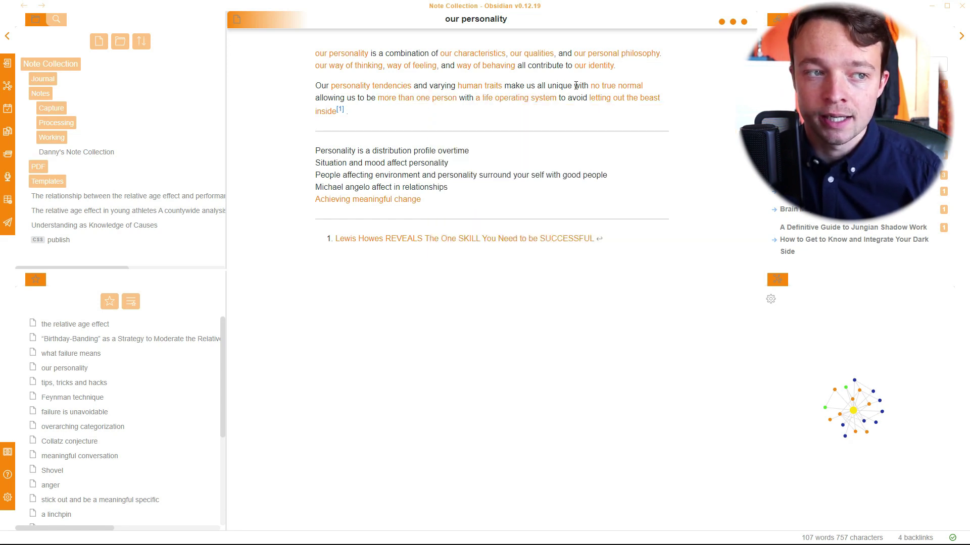
mouse_move(411, 239)
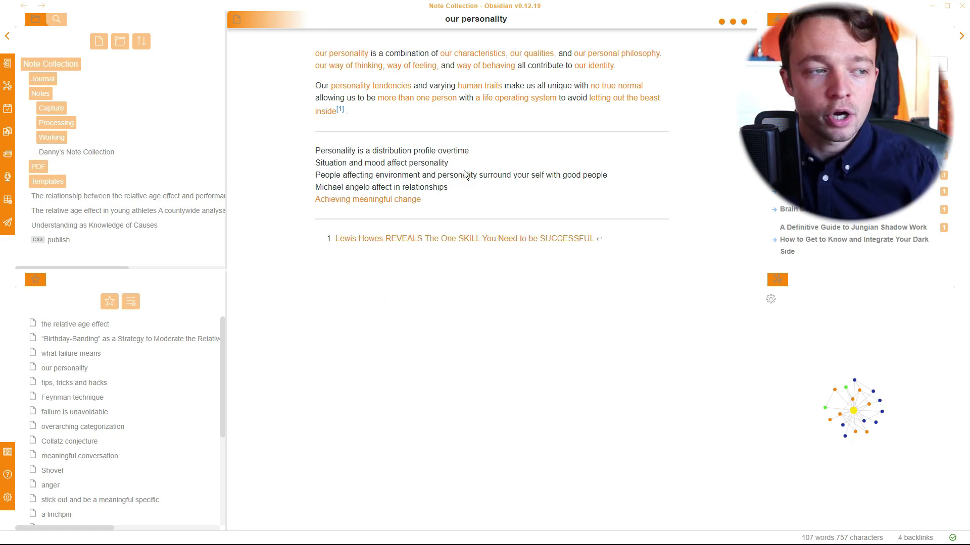
mouse_move(392, 200)
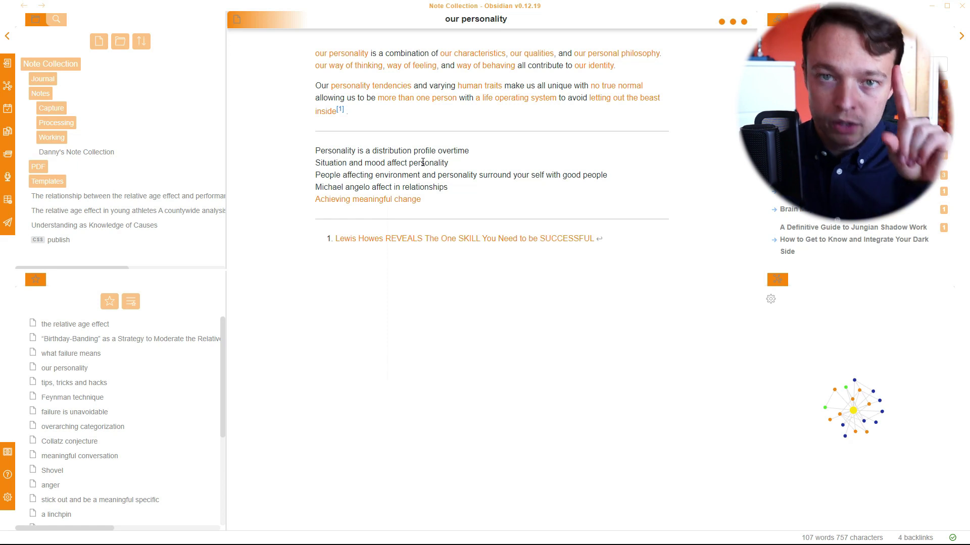
Step: Preview 'Achieving meaningful change' in a split pane beside 'our personality', then close that pane
left_click(389, 201, "ctrl")
scroll(582, 172, "down", 7)
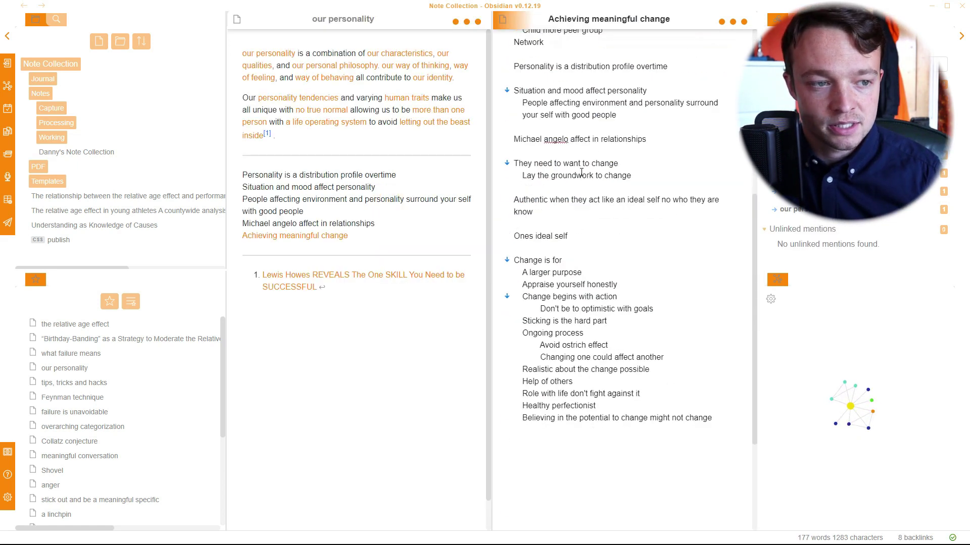
scroll(582, 172, "up", 5)
scroll(581, 172, "up", 2)
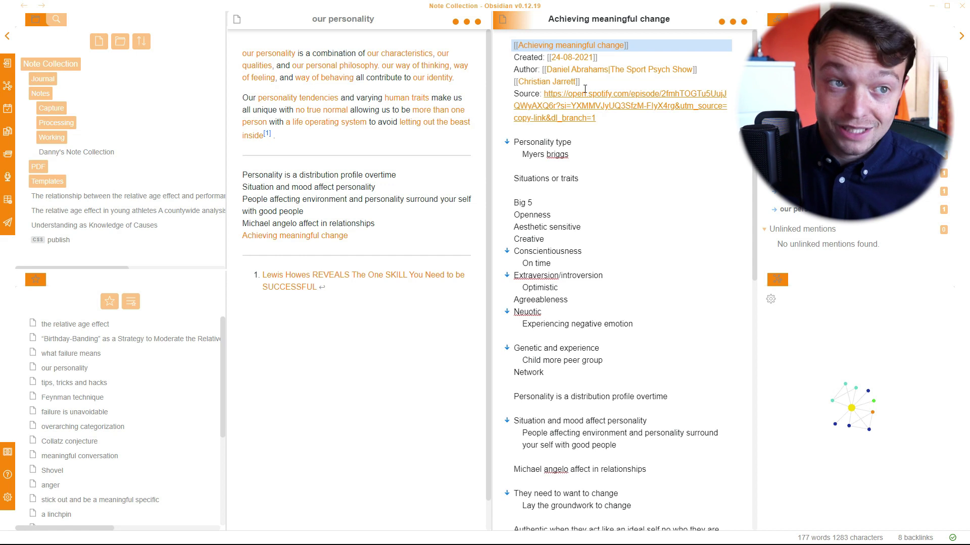
left_click(740, 24)
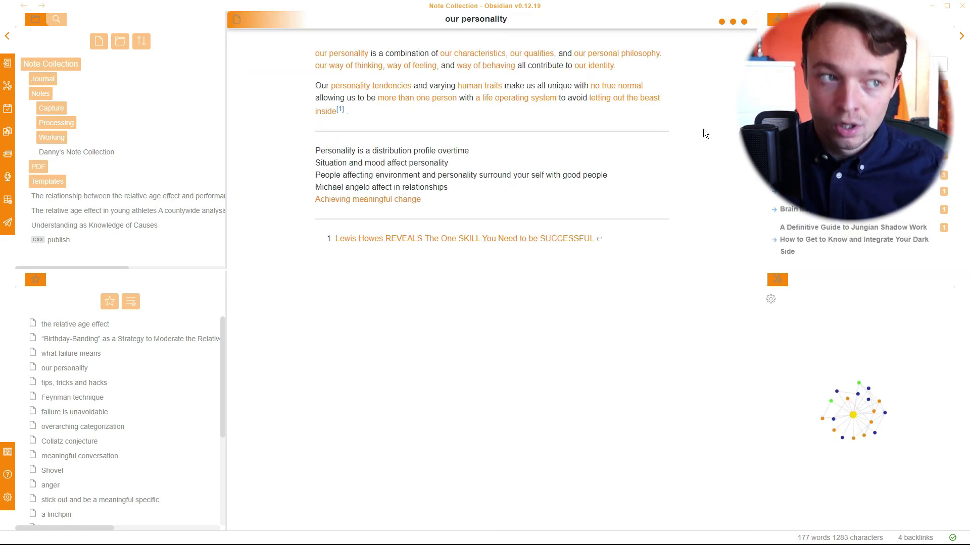
left_click(399, 120)
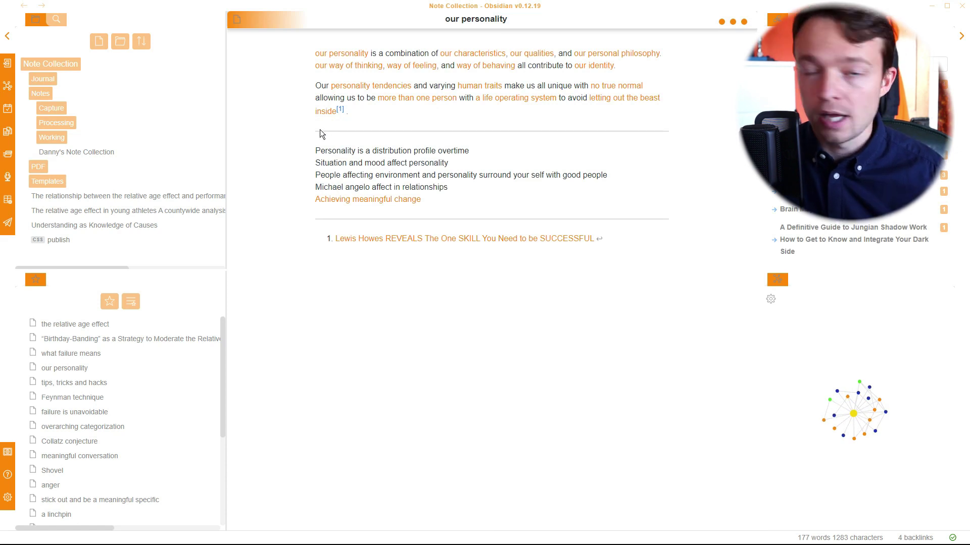
Step: Switch 'our personality' to source mode and place the cursor on the Situation and mood line
key("ctrl+e")
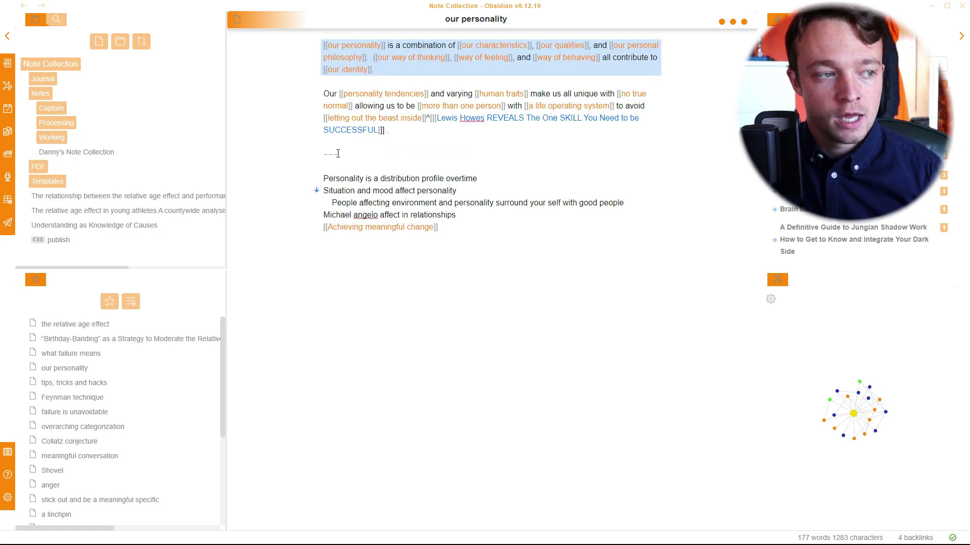
left_click(336, 153)
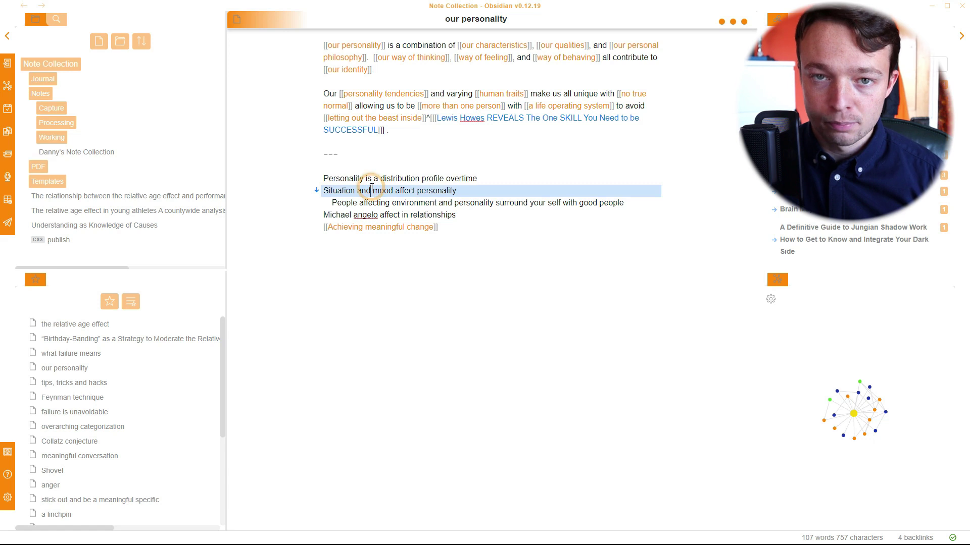
left_click(372, 190)
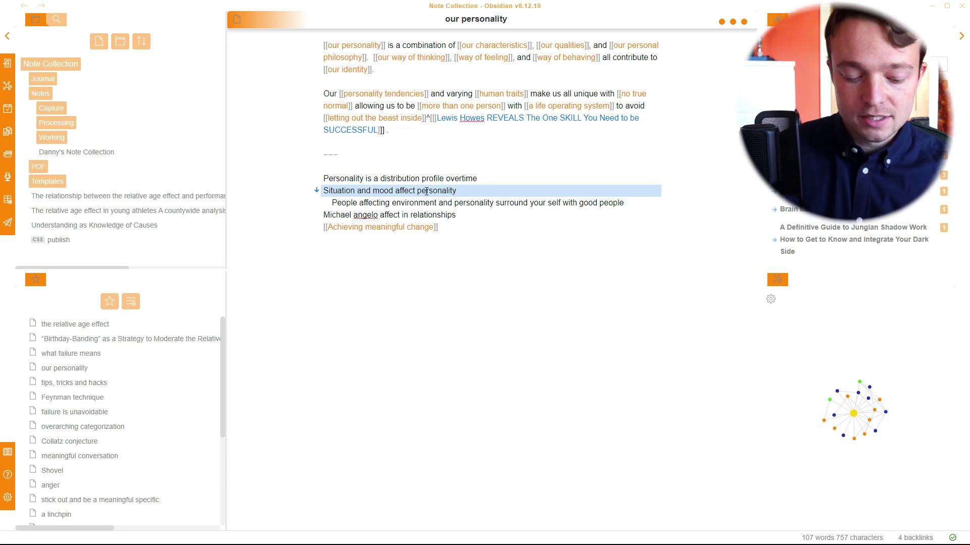
Step: Load the Home workspace from the workspace switcher
key("ctrl+shift+w")
type("h")
key("Return")
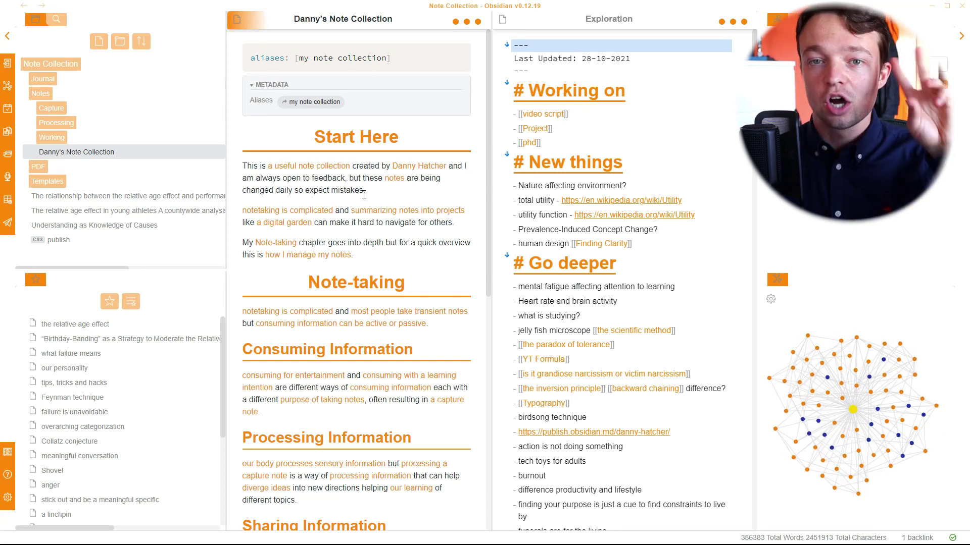
scroll(362, 195, "down", 3)
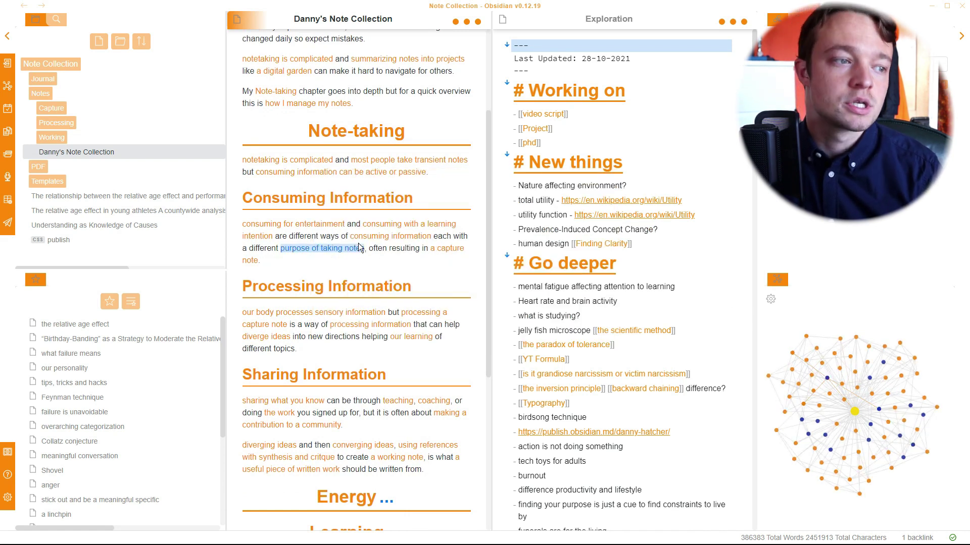
scroll(433, 187, "down", 5)
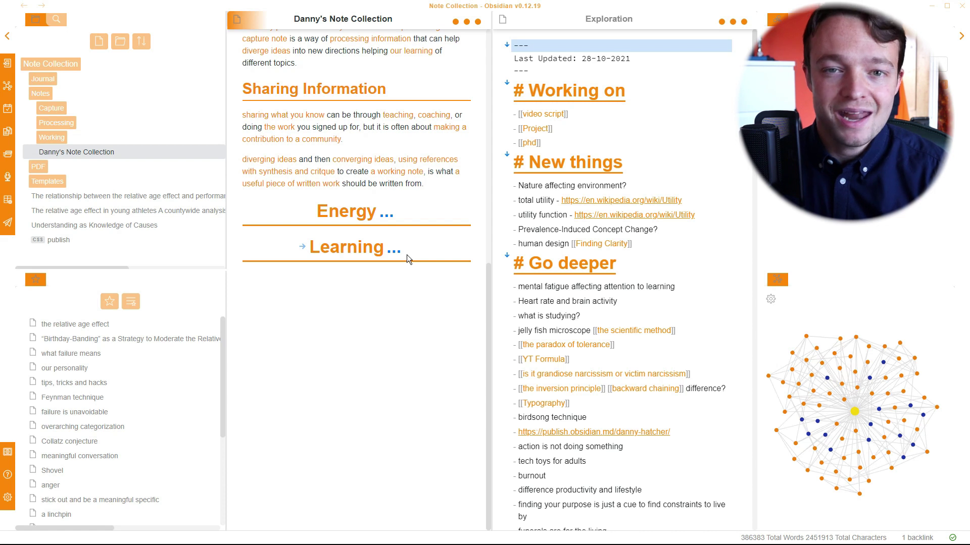
scroll(407, 255, "up", 4)
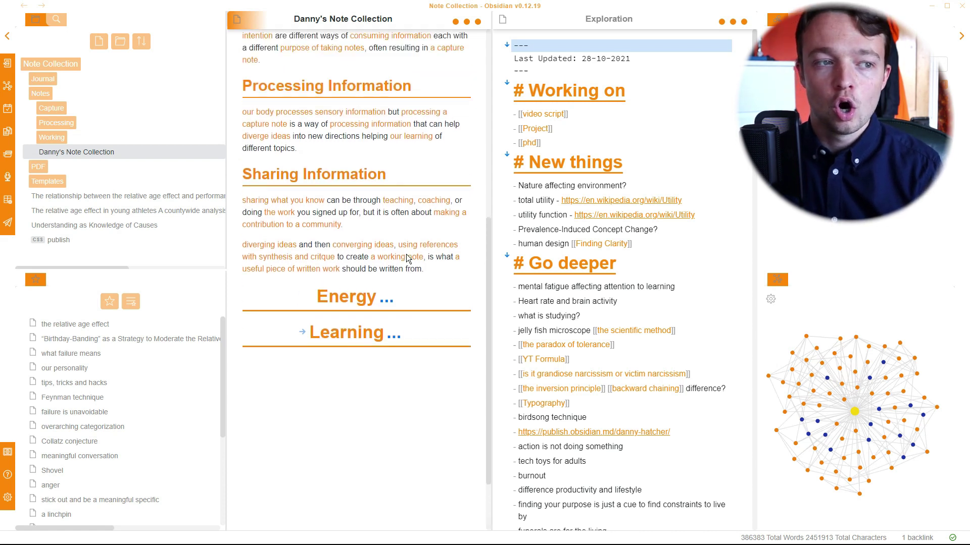
scroll(407, 257, "up", 4)
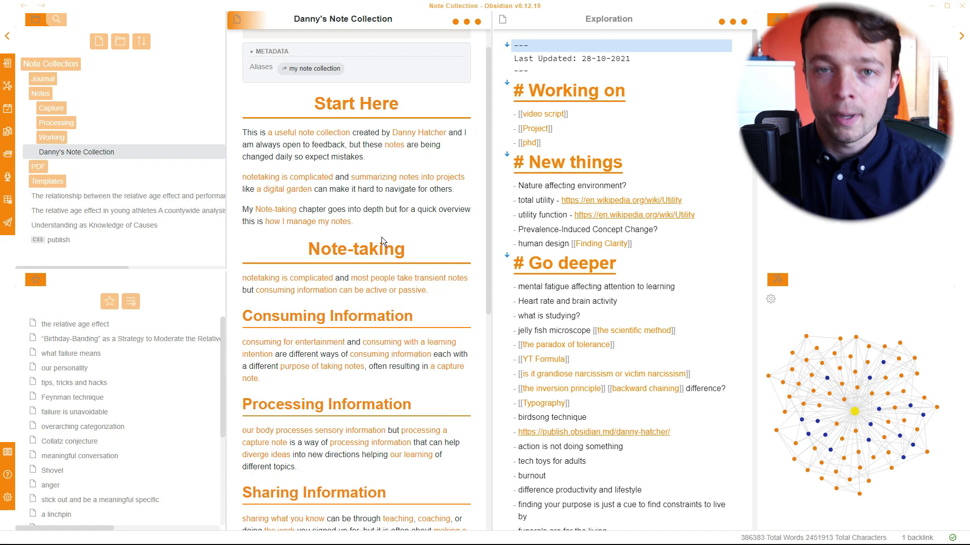
scroll(407, 240, "down", 5)
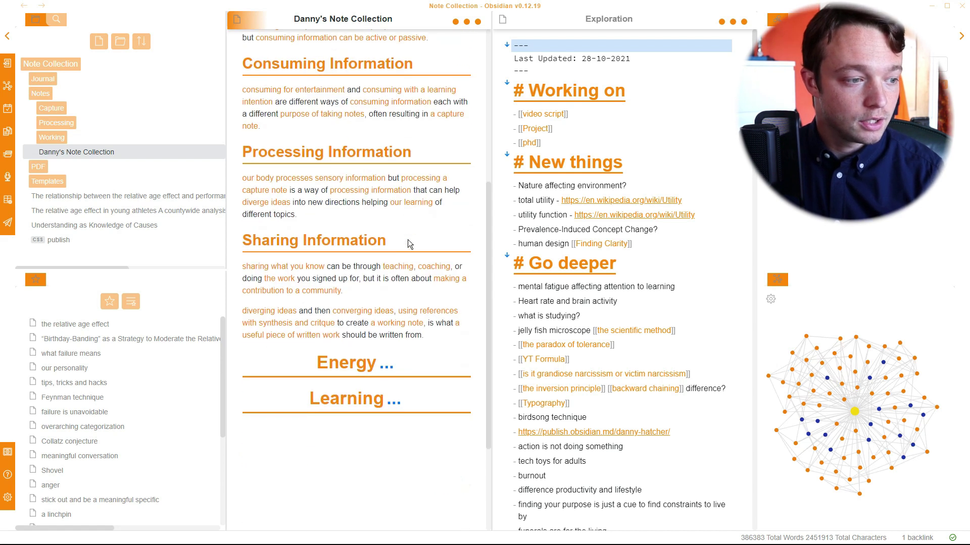
Step: Expand the Learning section and preview its linked notes on intelligence and memory
left_click(301, 397)
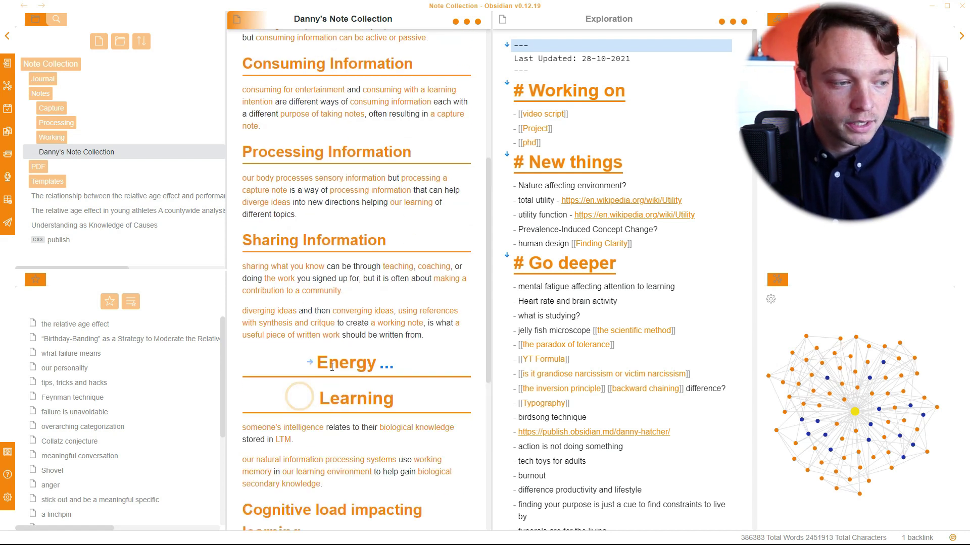
scroll(340, 338, "down", 5)
left_click_drag(418, 219, 306, 226)
left_click(307, 226)
mouse_move(283, 192)
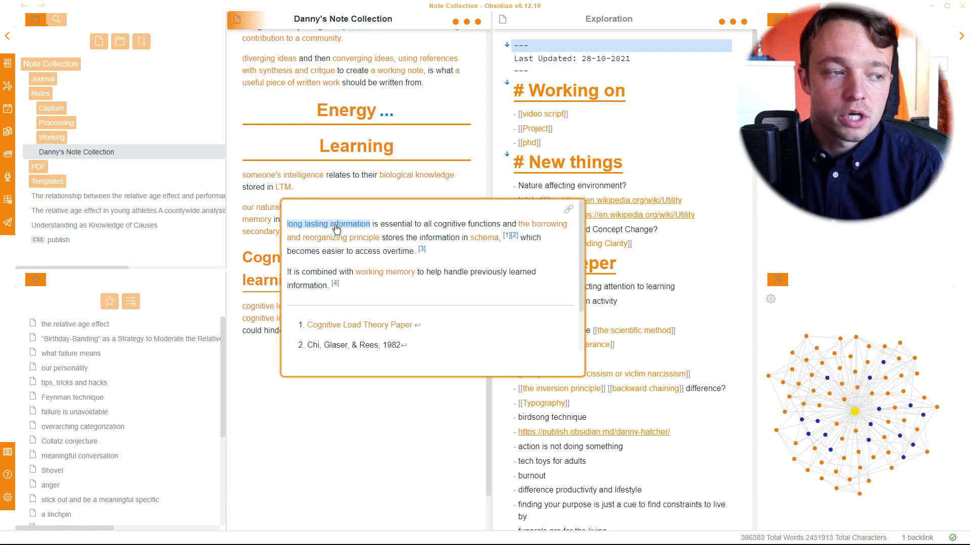
mouse_move(331, 225)
mouse_move(493, 260)
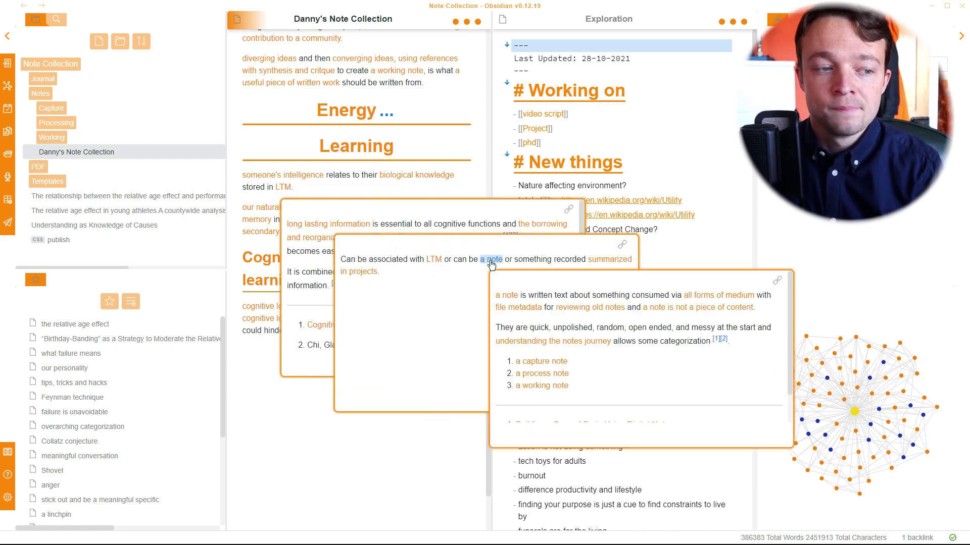
mouse_move(535, 367)
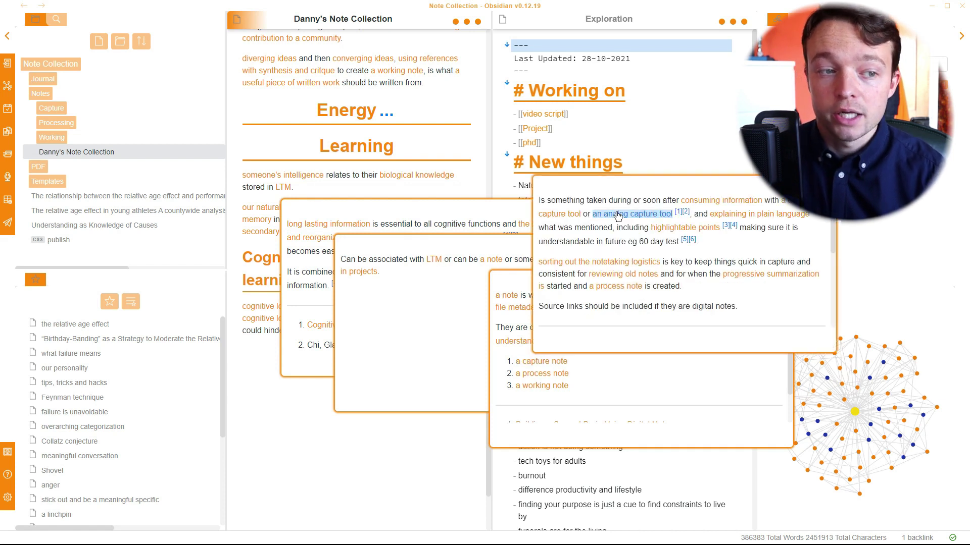
mouse_move(631, 214)
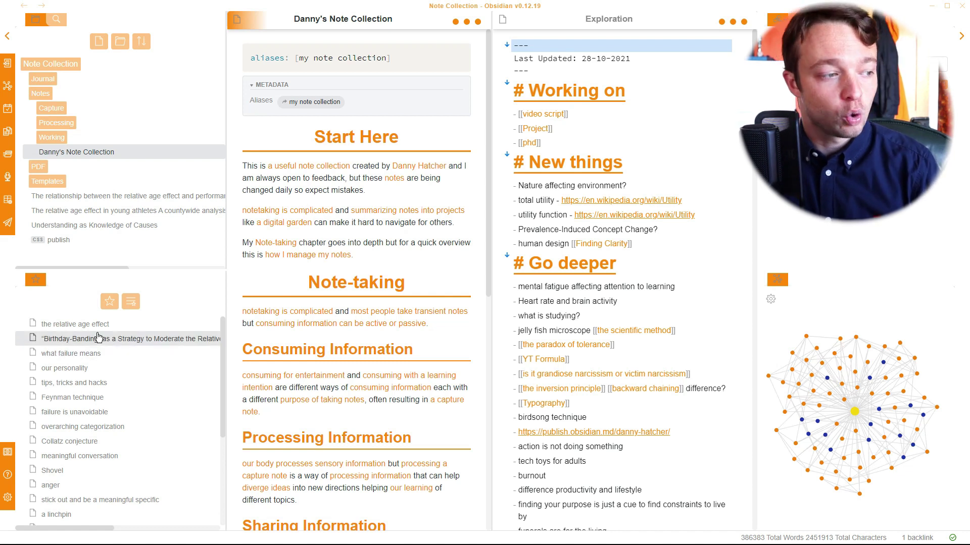
Step: Open bookmarked notes in turn: what failure means, tips, failure is unavoidable, meaningful conversation, heros, survivorship bias
scroll(109, 399, "down", 1)
scroll(116, 384, "up", 1)
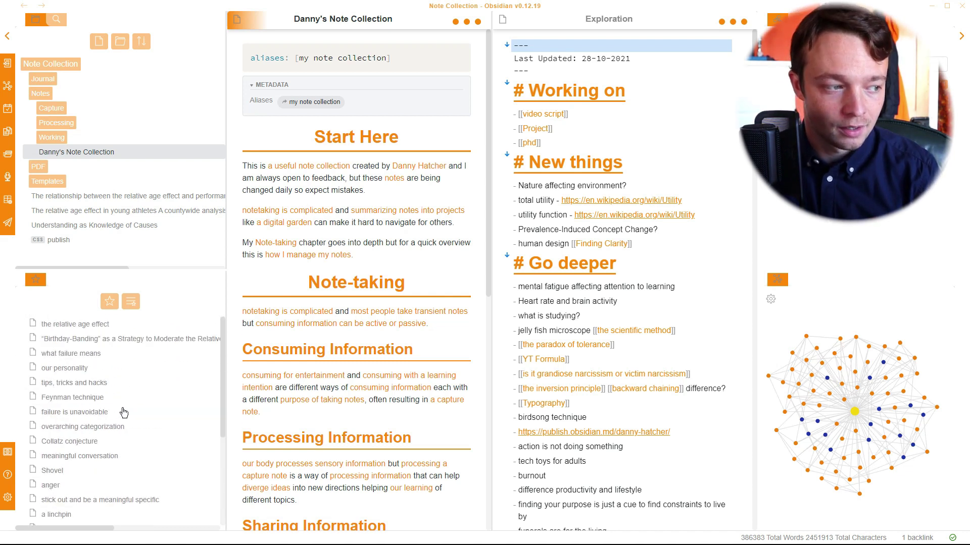
left_click(92, 356)
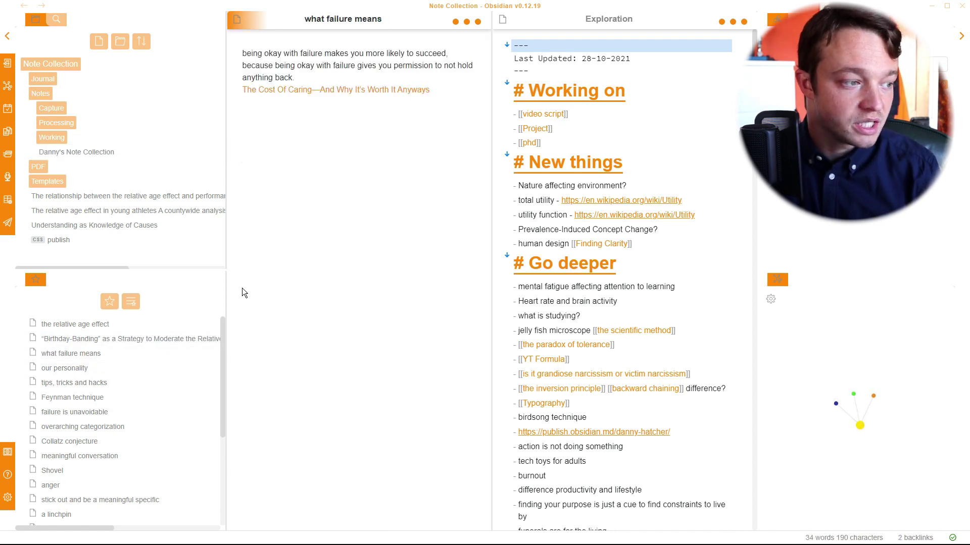
left_click(141, 382)
left_click(126, 411)
left_click(126, 456)
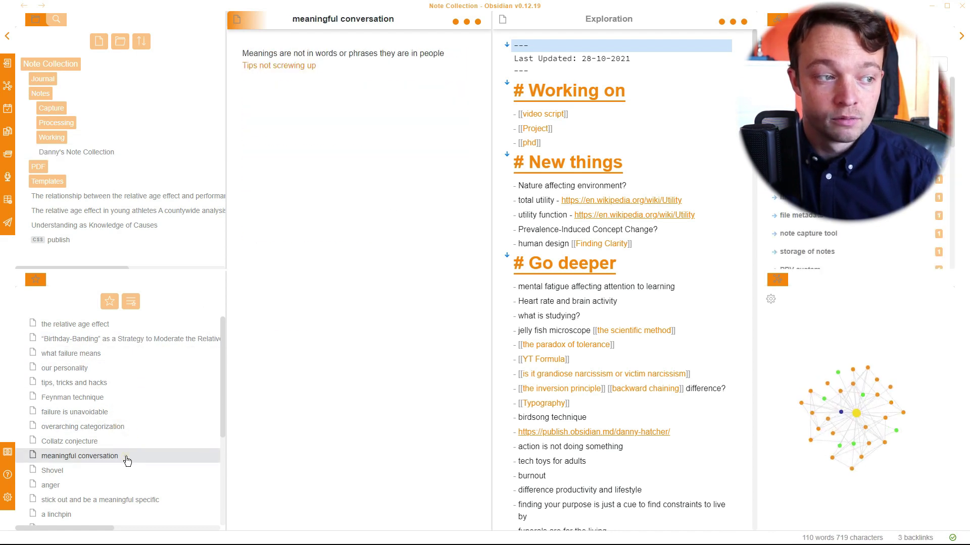
scroll(126, 457, "down", 2)
left_click(130, 456)
left_click(129, 472)
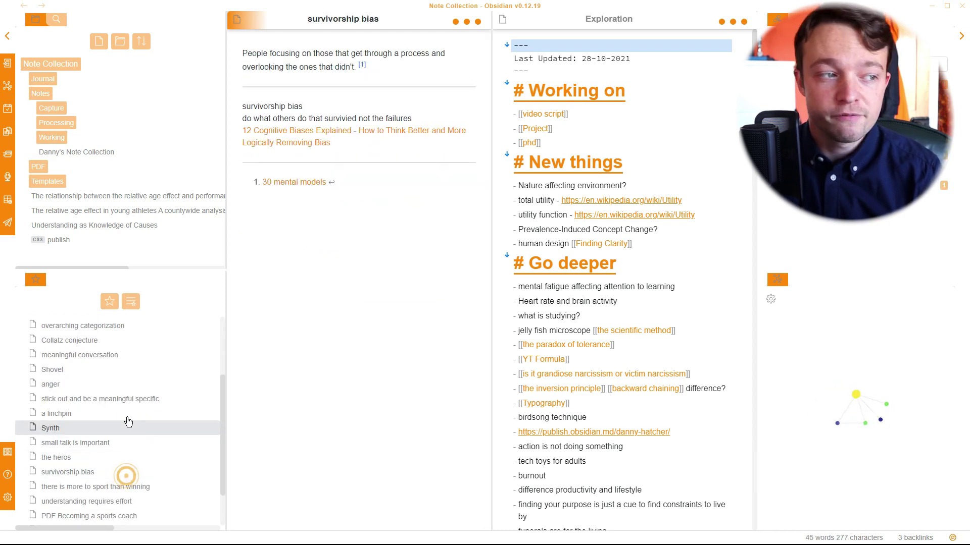
scroll(129, 417, "up", 2)
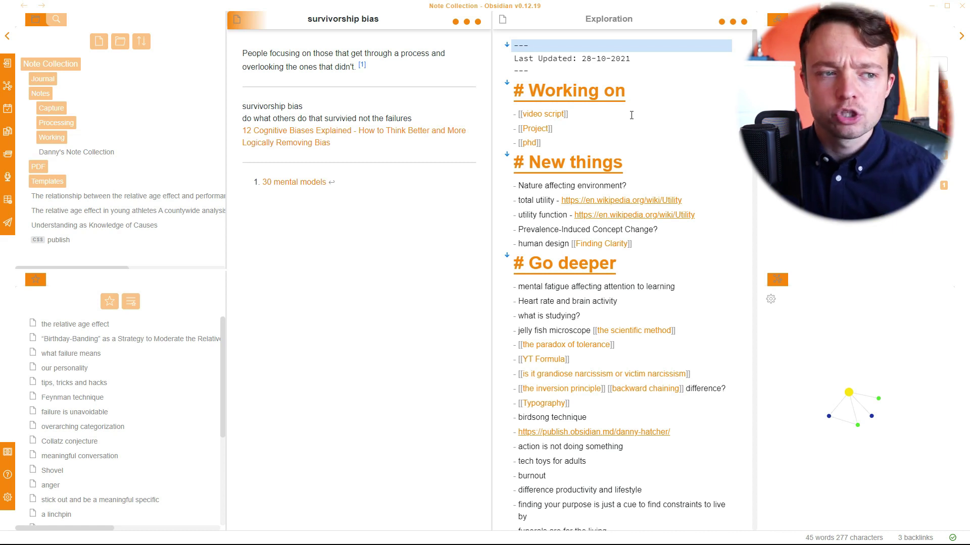
Step: Scroll through the Exploration page's topics and jump to its Behavior section via the outline
left_click(631, 124)
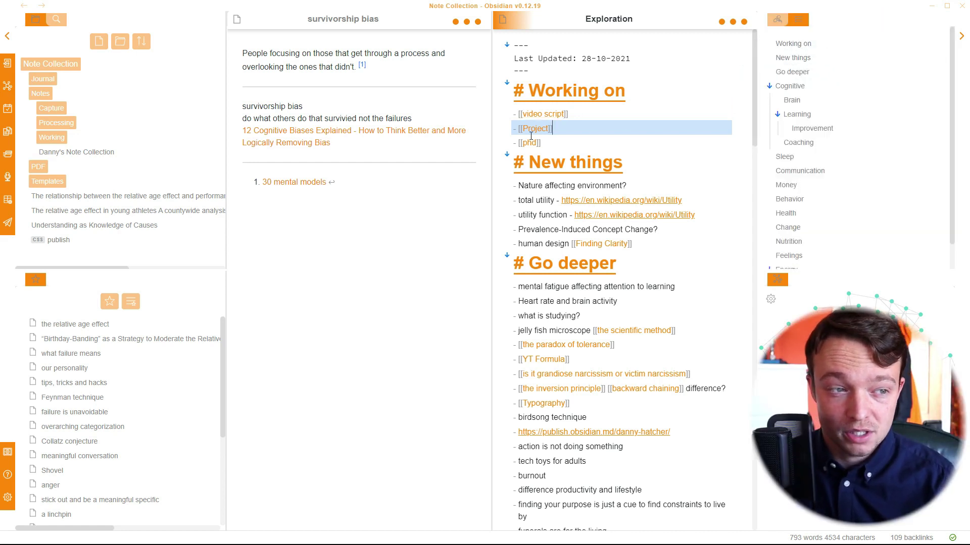
mouse_move(545, 114)
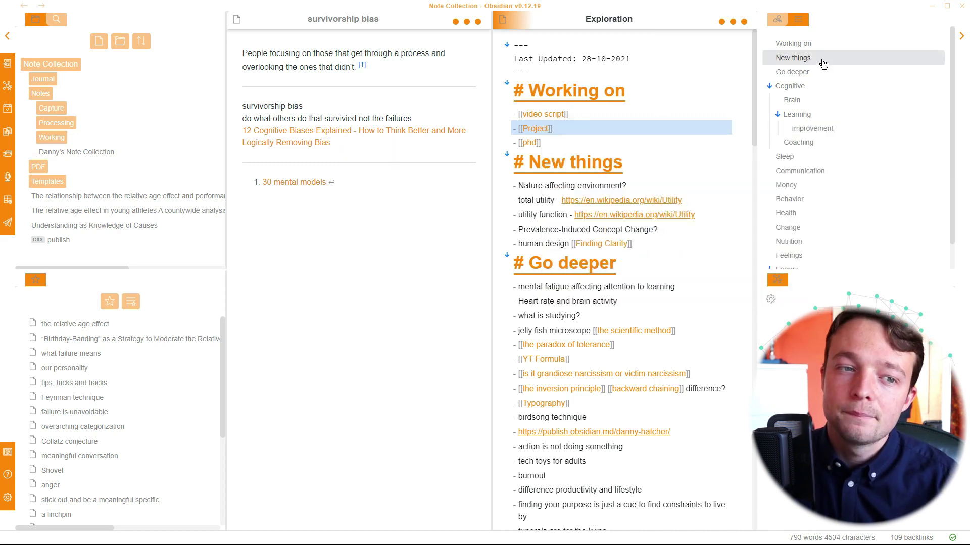
scroll(831, 158, "down", 1)
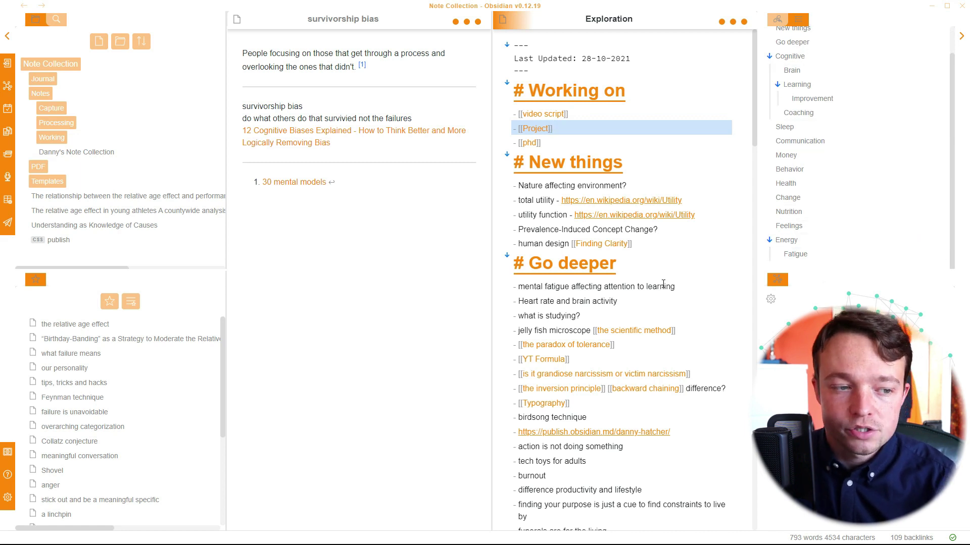
scroll(667, 270, "down", 12)
scroll(670, 268, "down", 20)
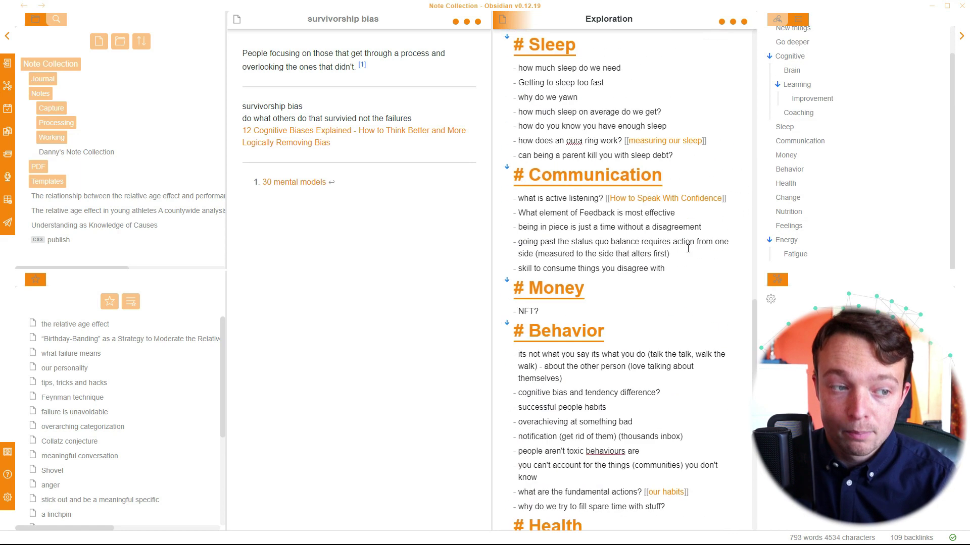
scroll(684, 242, "up", 20)
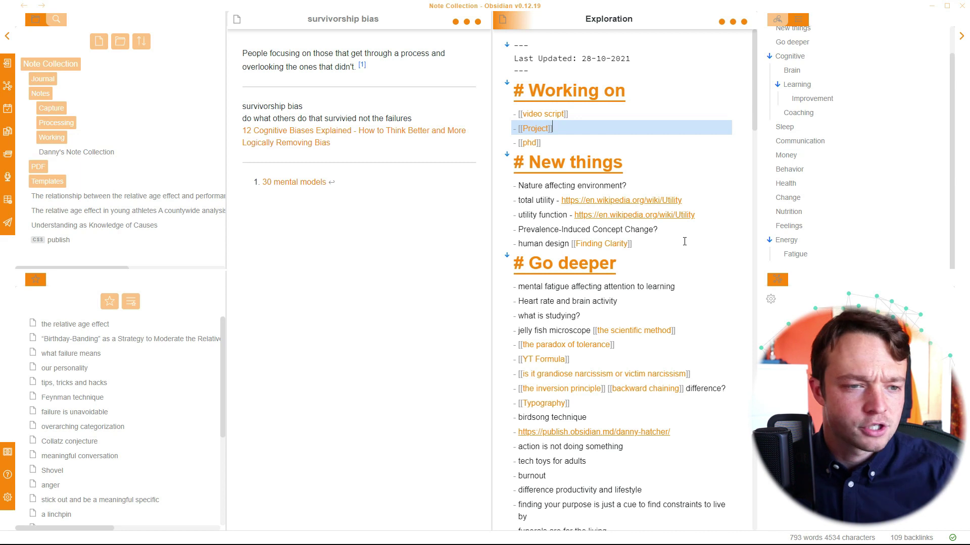
left_click(818, 172)
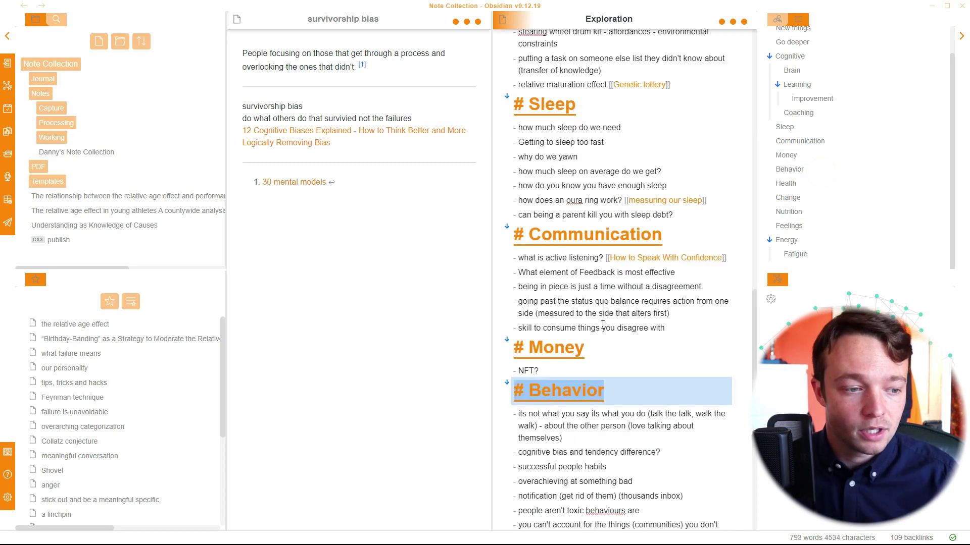
scroll(596, 374, "down", 2)
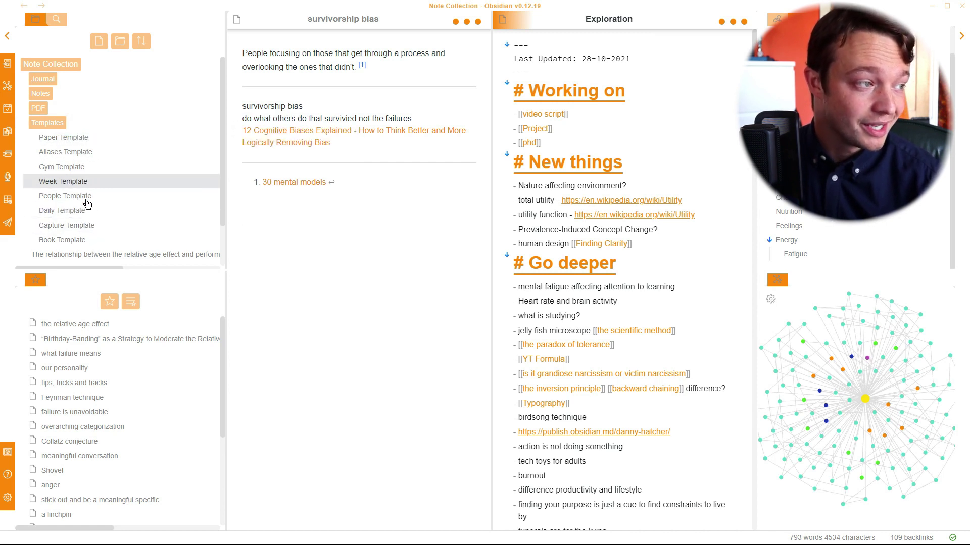
Step: Collapse the Templates folder in the file explorer
left_click(71, 124)
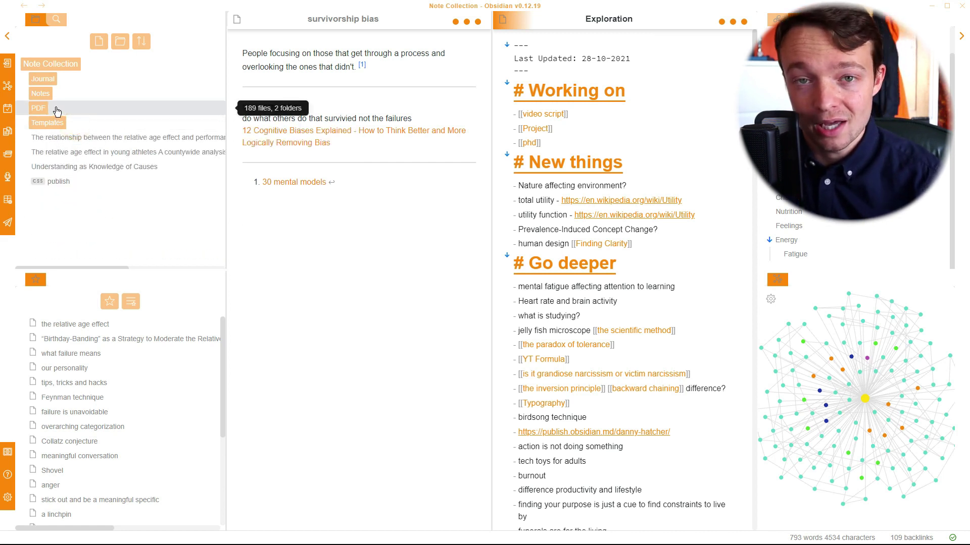